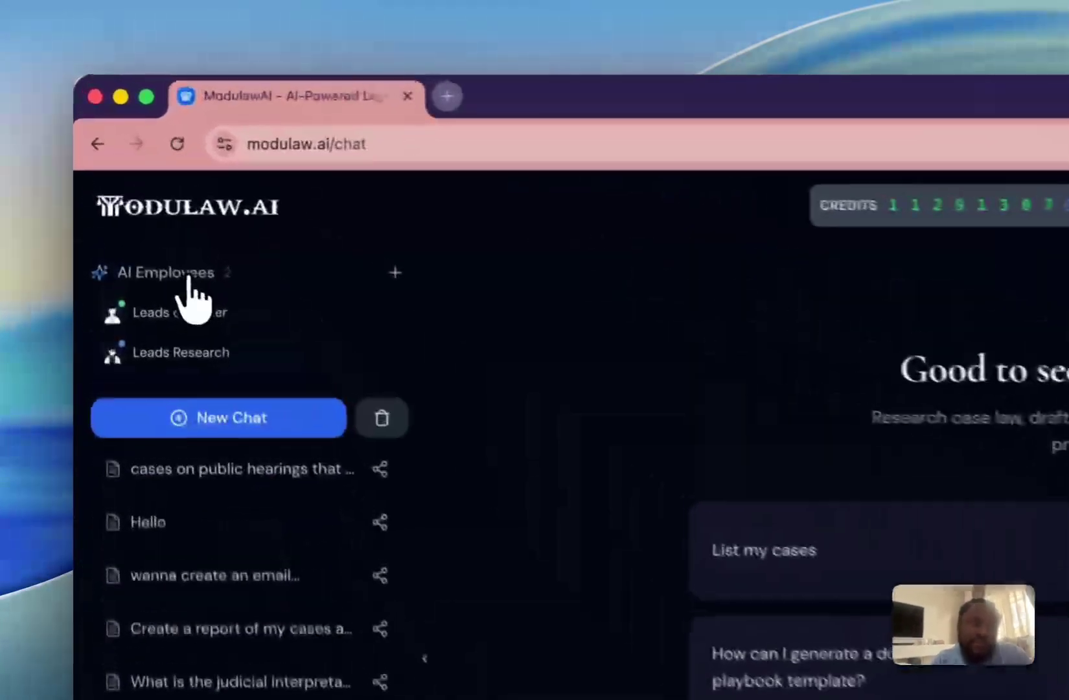
Step: Start a new employee in the AI team and name it "Caselaw assistant"
left_click(148, 189)
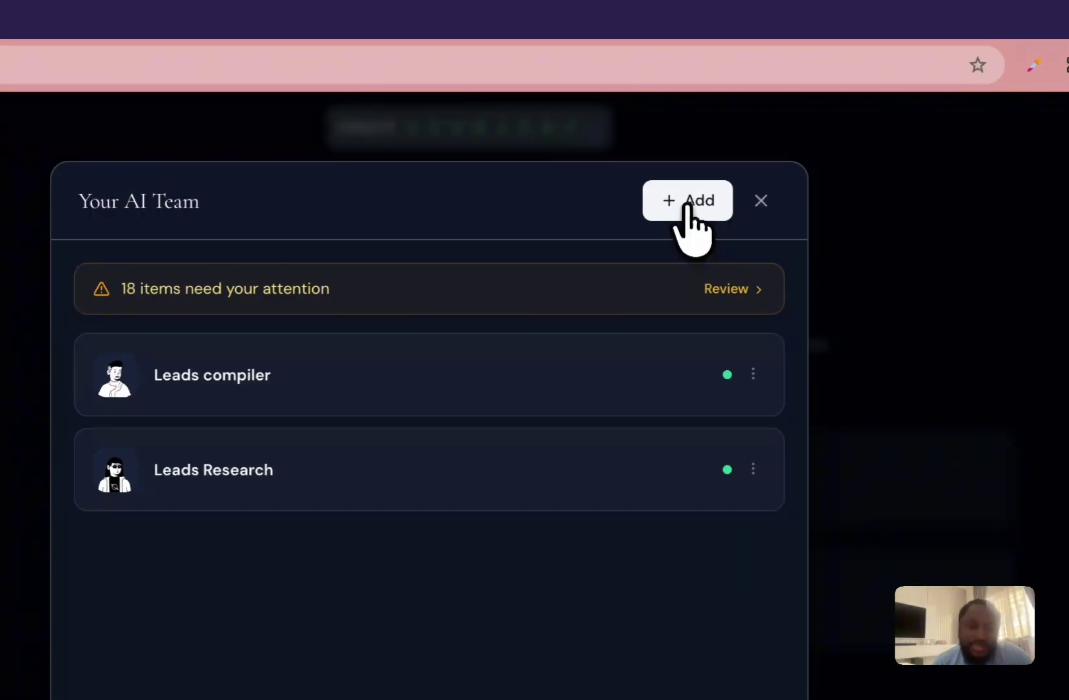
left_click(697, 210)
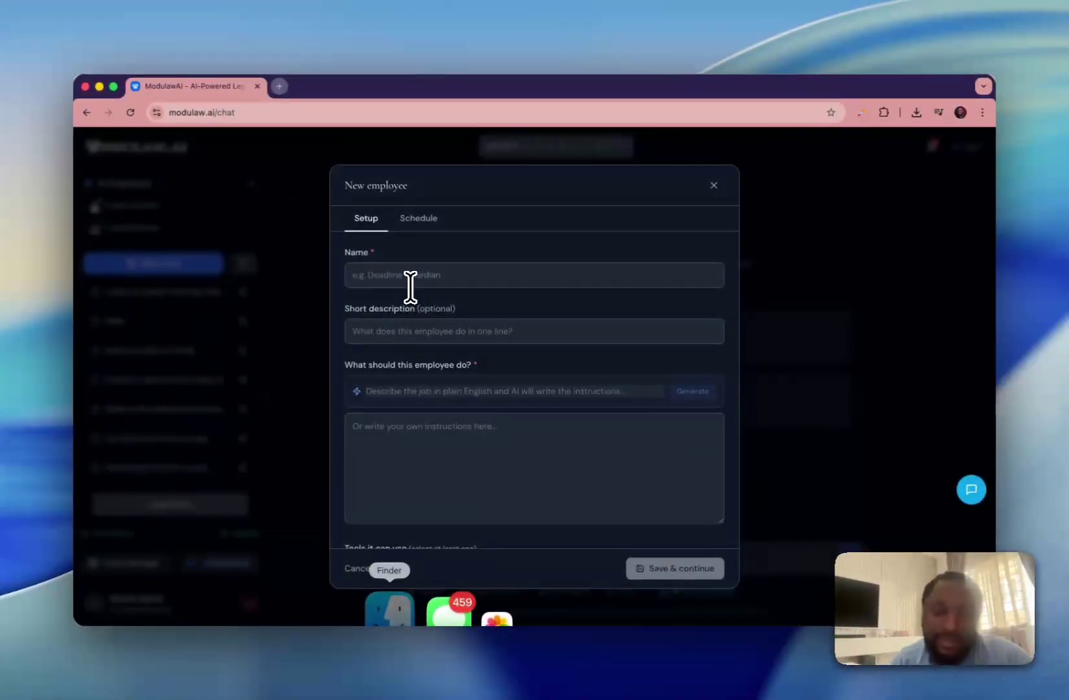
type("Case")
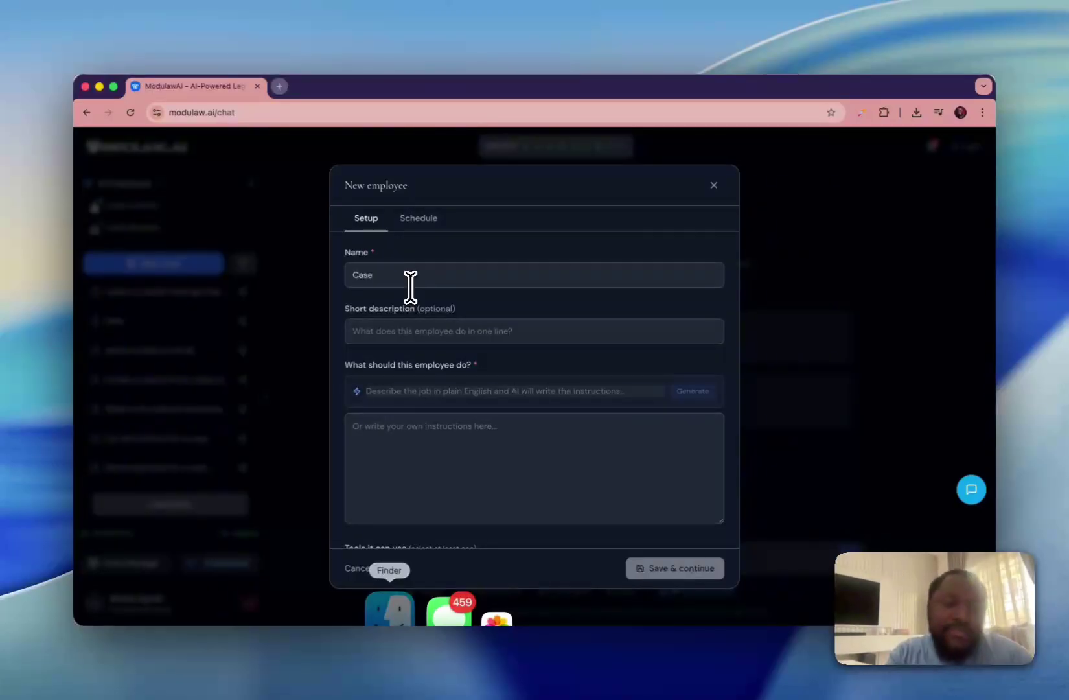
type("law")
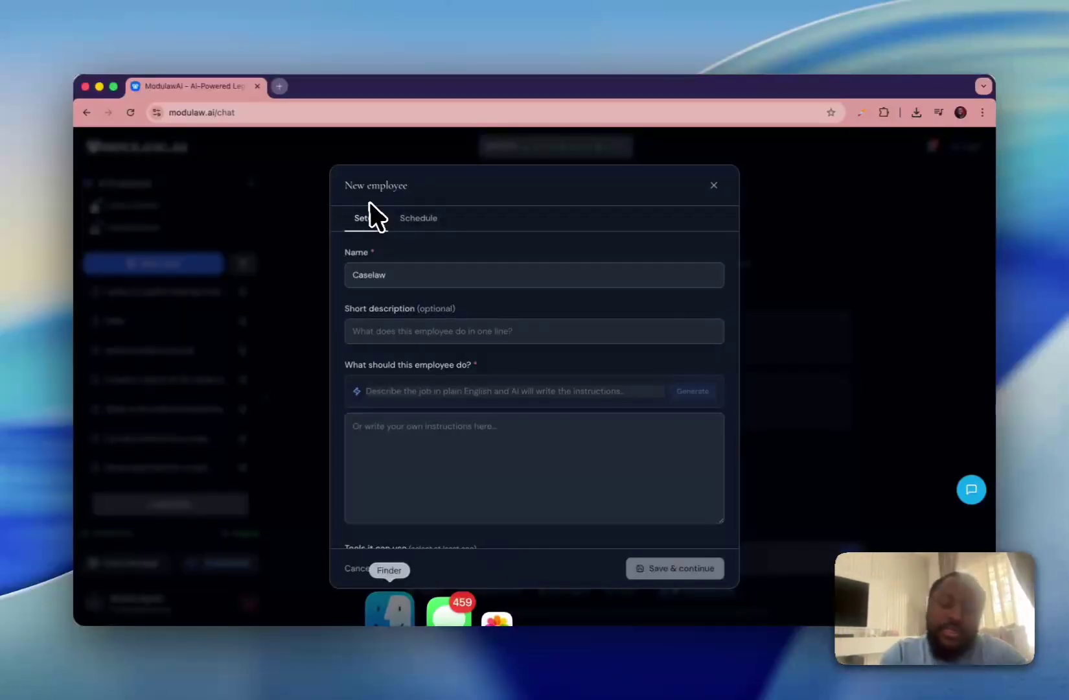
type("agent")
key("BackSpace")
key("BackSpace")
key("BackSpace")
key("BackSpace")
key("BackSpace")
type("emp")
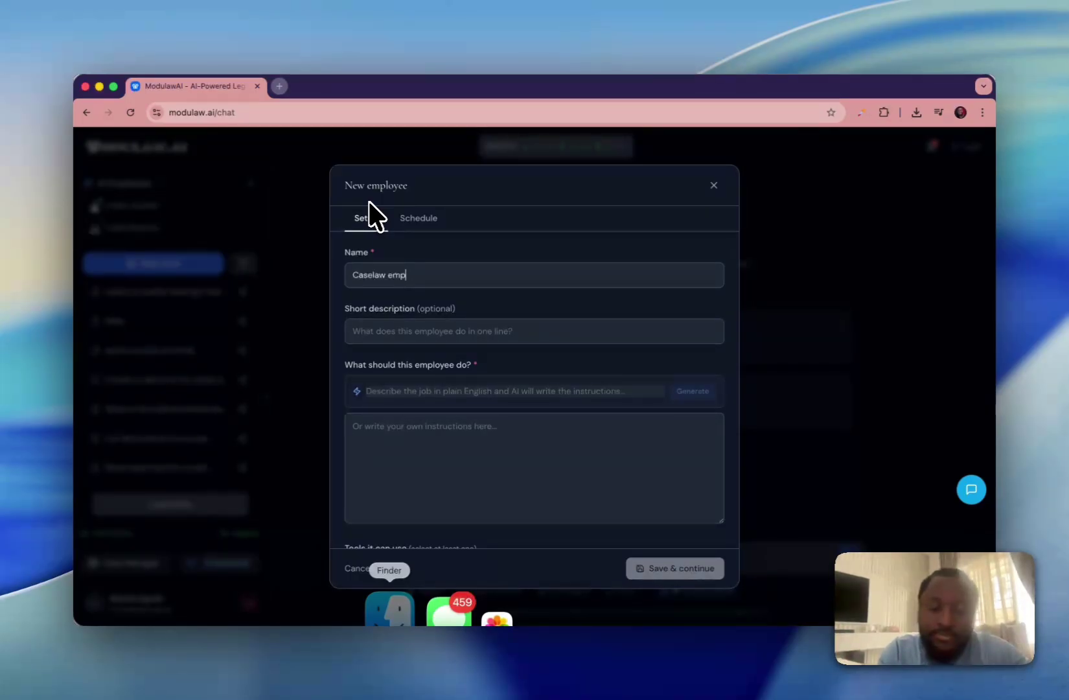
key("BackSpace")
key("BackSpace")
key("BackSpace")
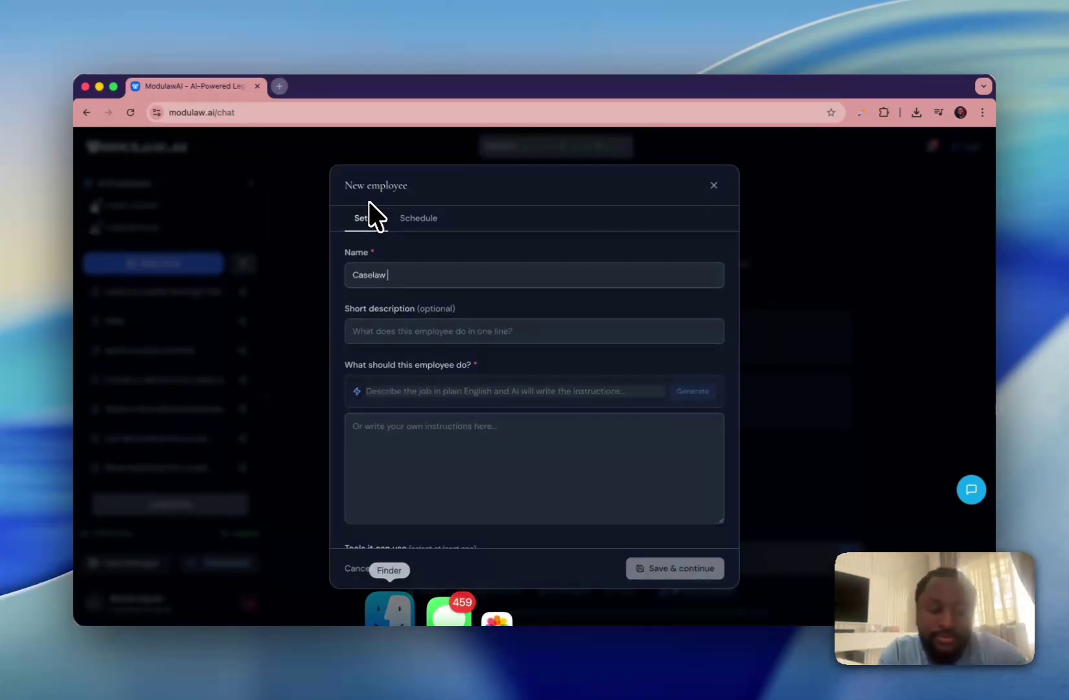
type("ass")
type("is")
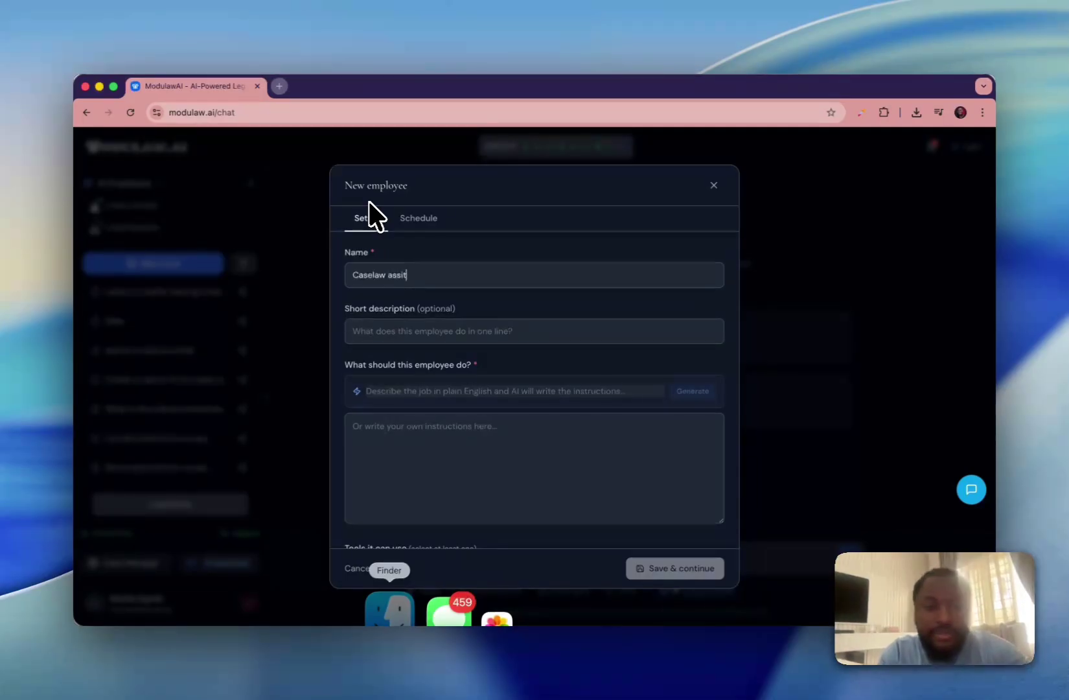
type("tant")
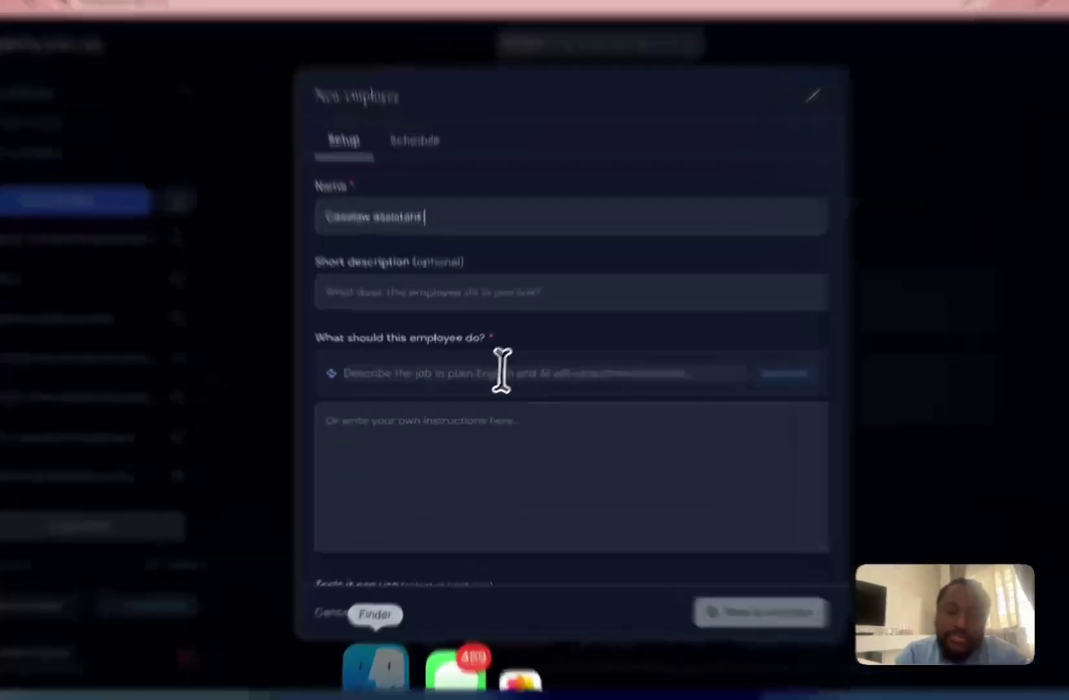
Step: Generate the employee's instructions from the description "Create a prompt for multi-juristictional research on public hearing that were dismissed"
left_click(485, 390)
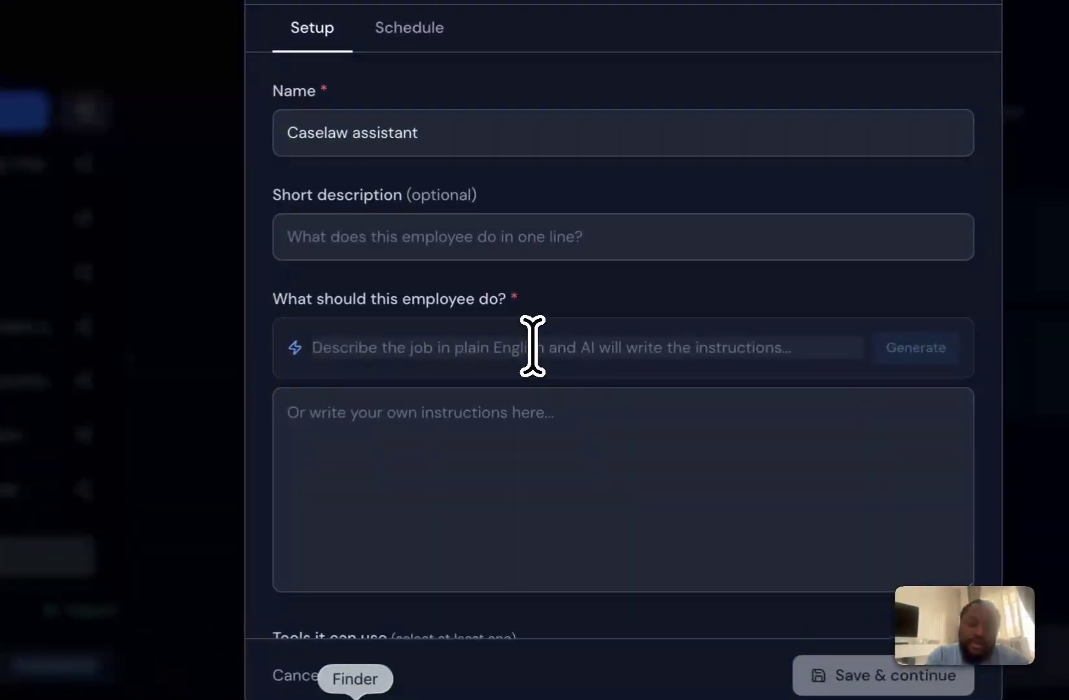
type("You'd")
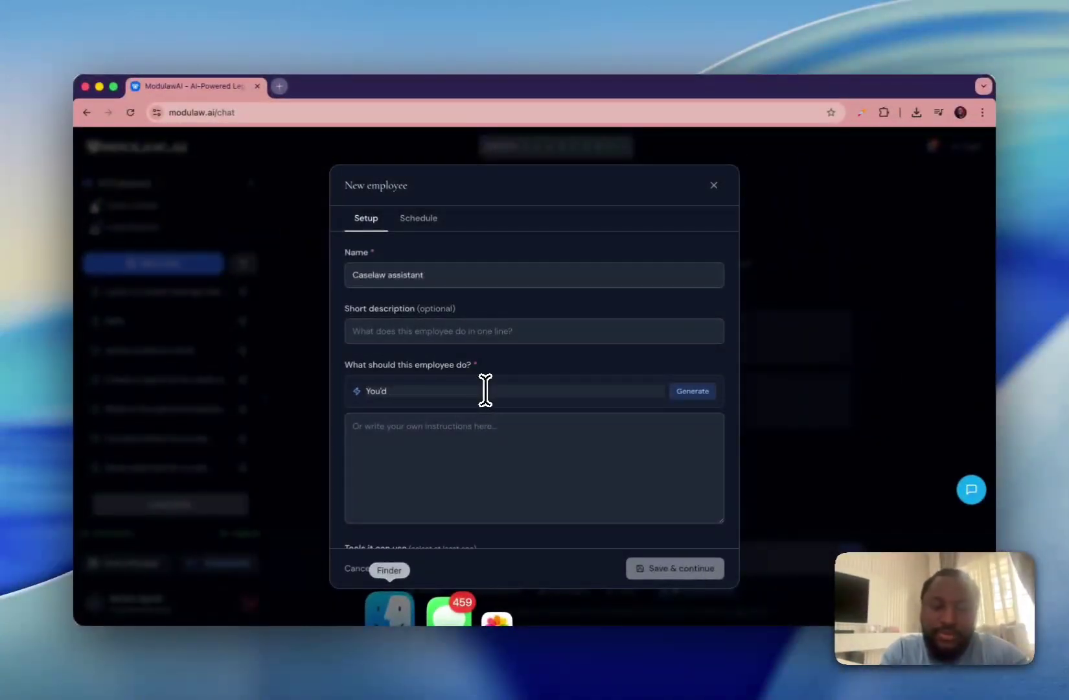
key("BackSpace")
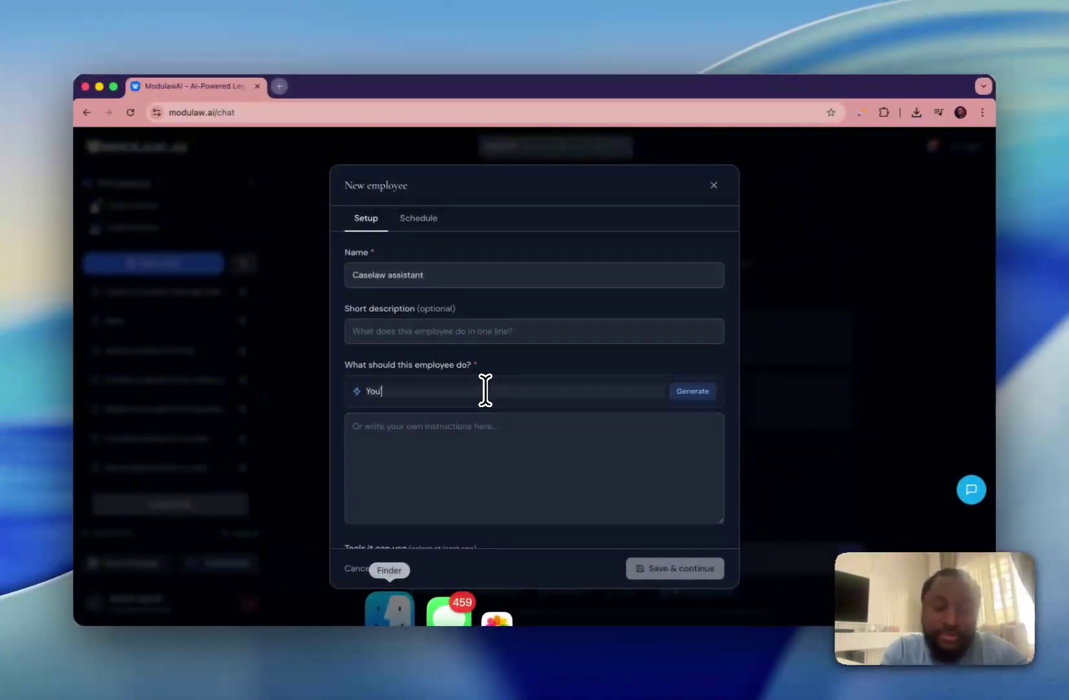
key("BackSpace")
key("BackSpace")
key("BackSpace")
type("Create")
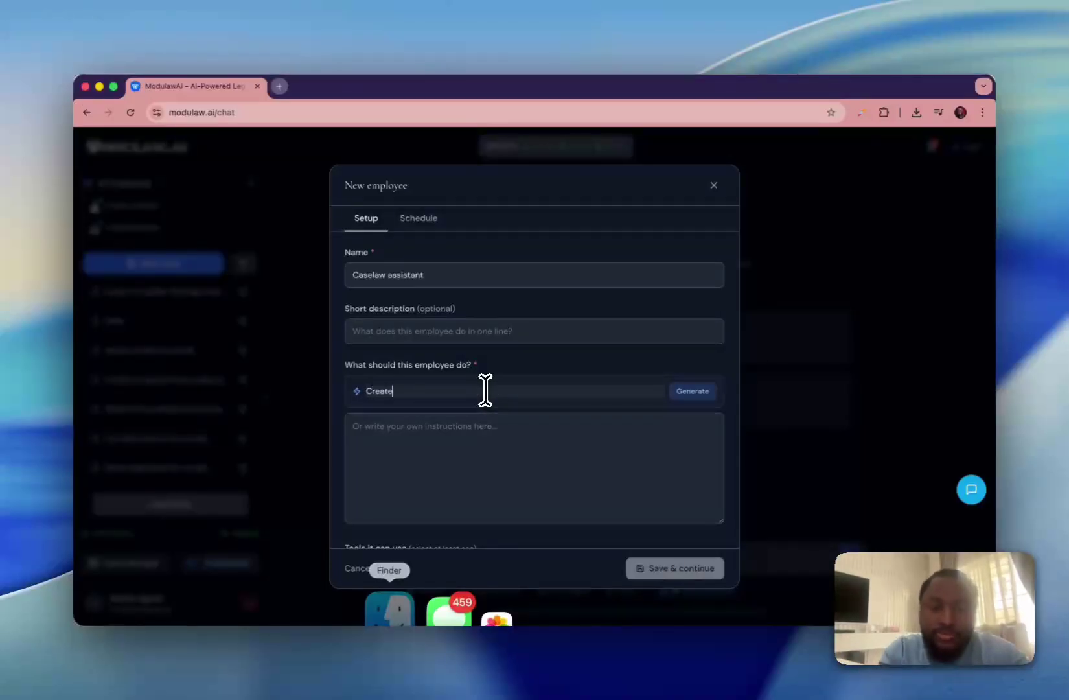
type(" aprompt th")
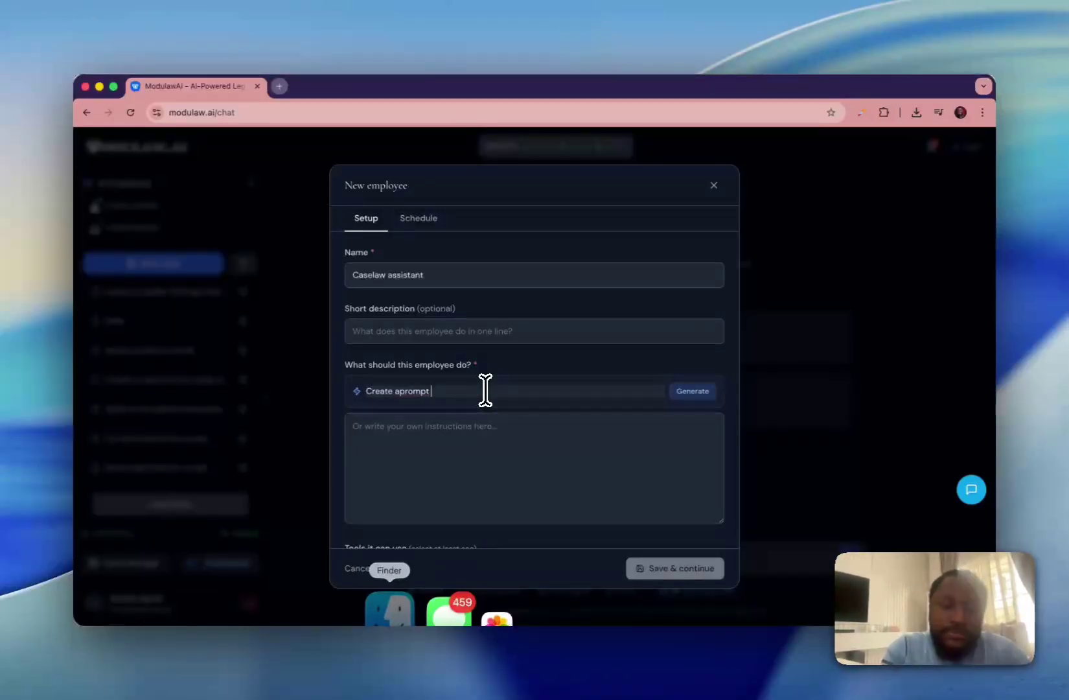
key("BackSpace")
key("BackSpace")
key("BackSpace")
key("BackSpace")
key("BackSpace")
key("BackSpace")
key("BackSpace")
key("BackSpace")
key("BackSpace")
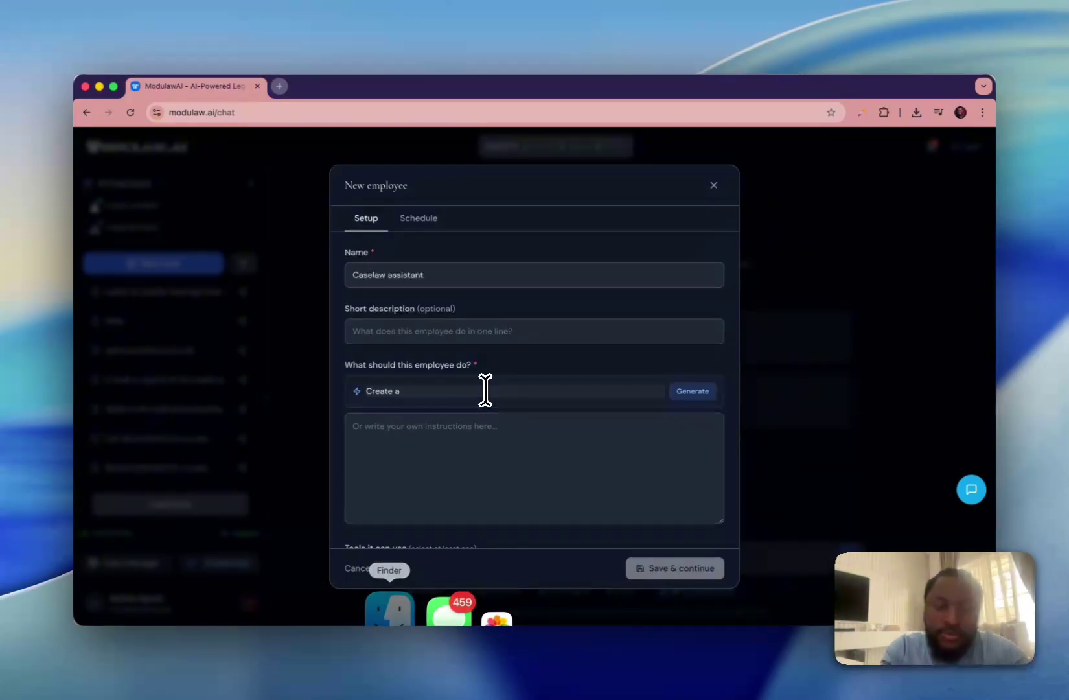
type("prompt ")
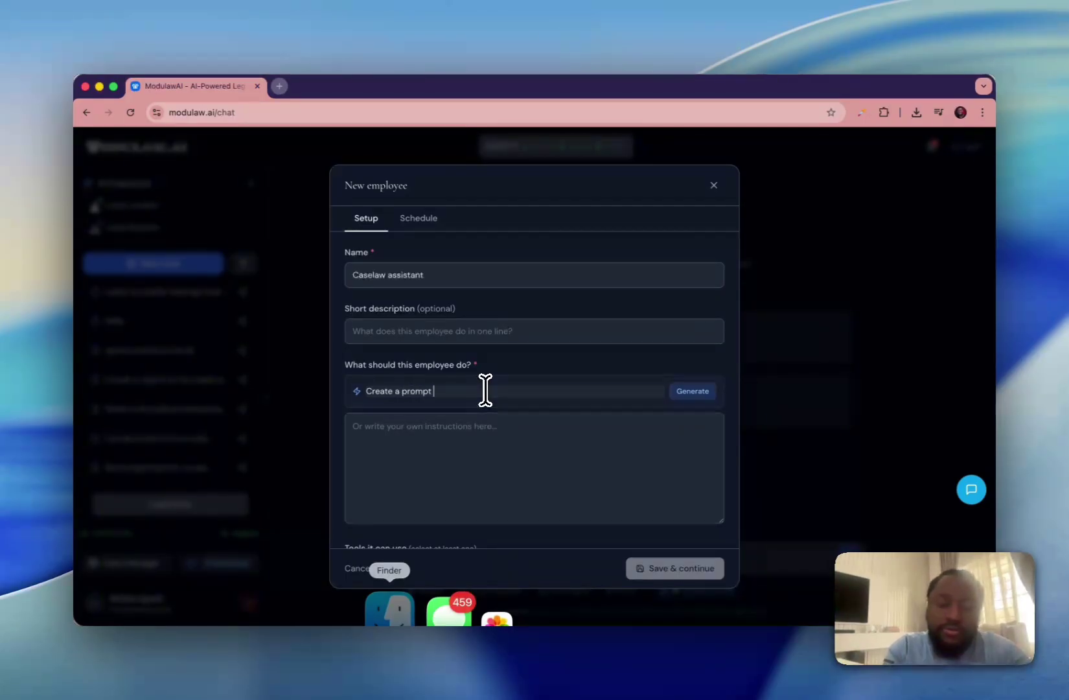
type("for mult")
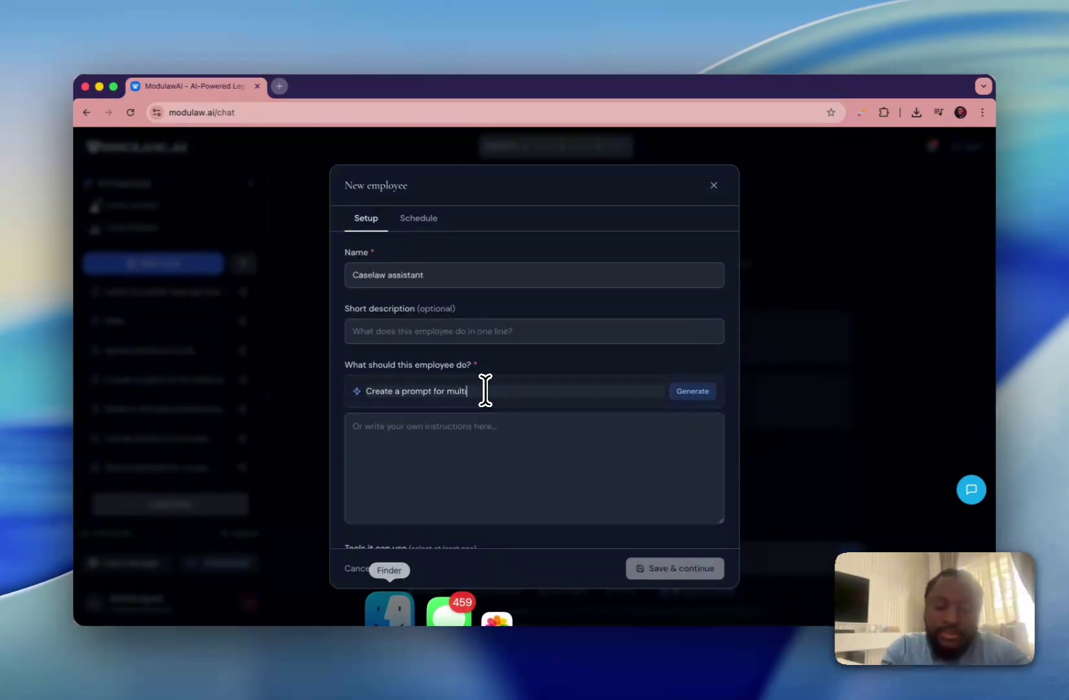
type("ijurisdictional")
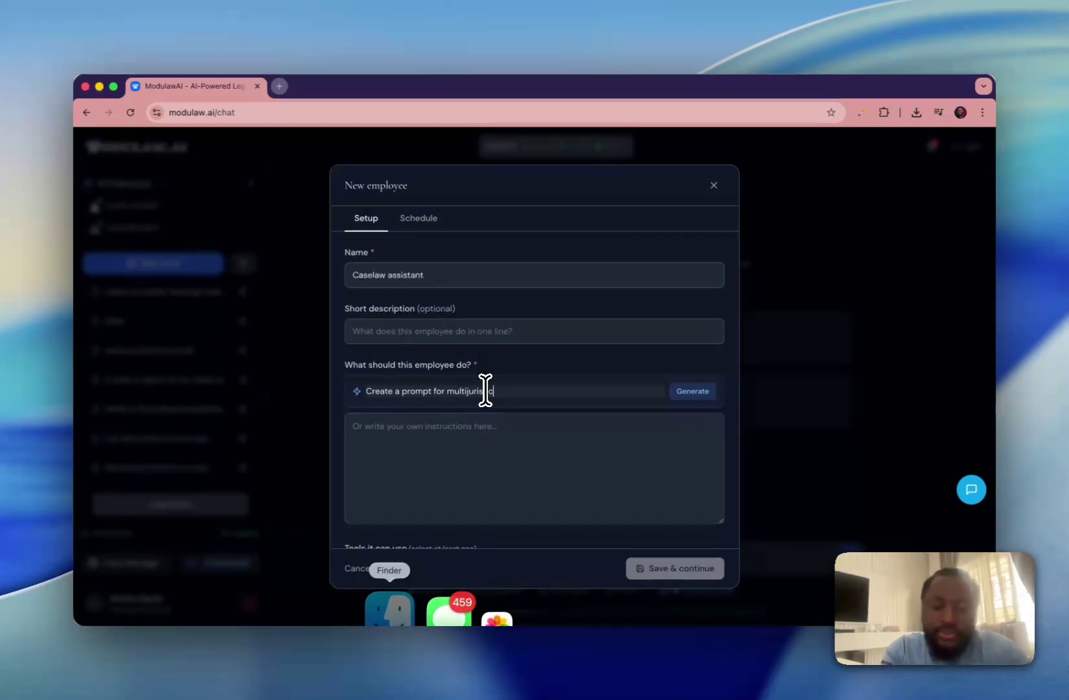
type(" re")
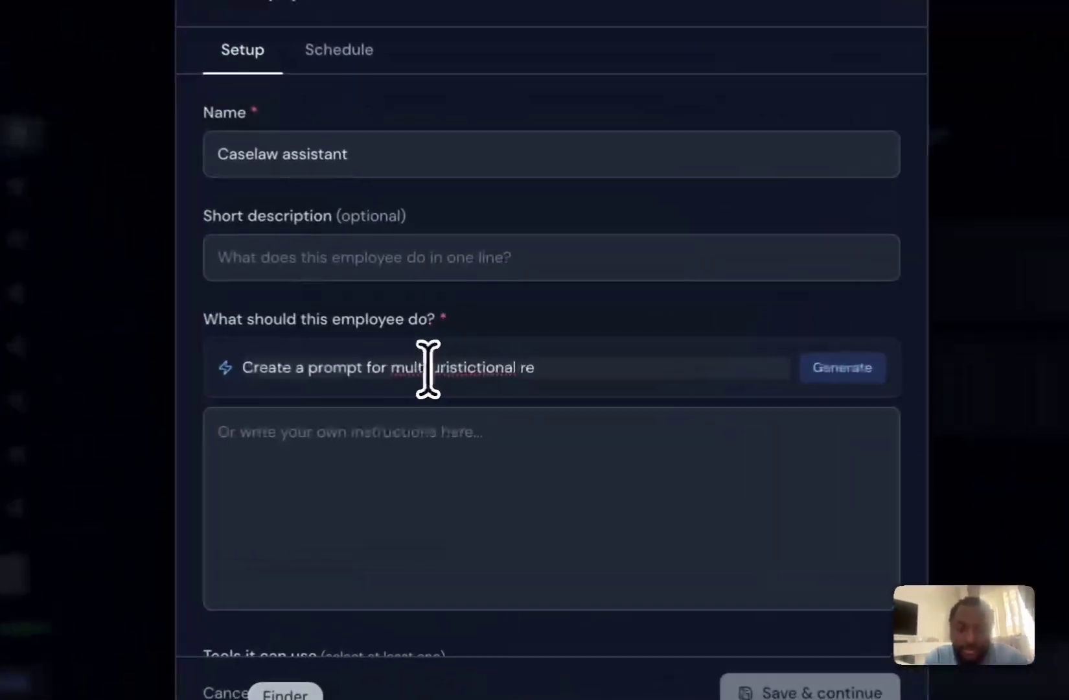
left_click(460, 387)
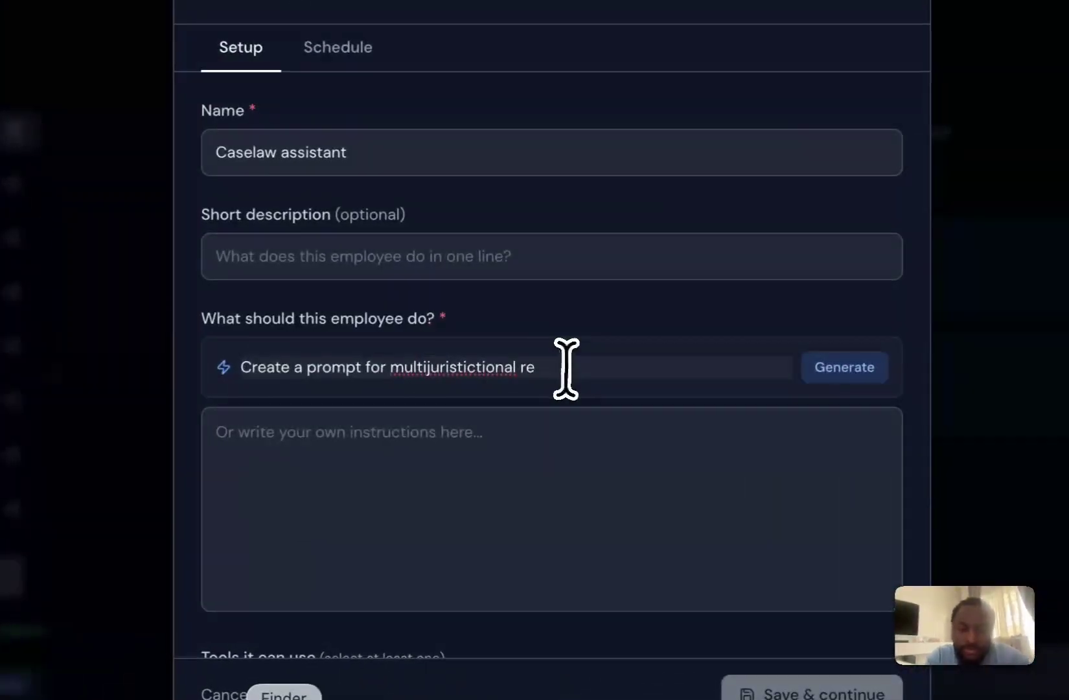
type("-")
left_click(592, 368)
type("search on ")
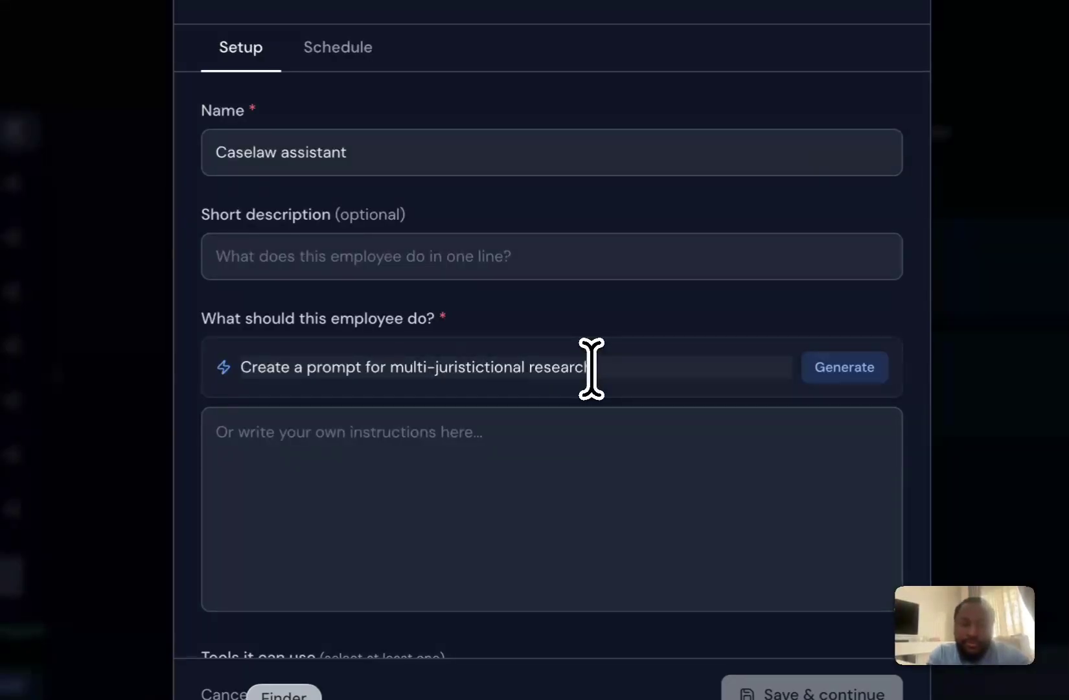
type("public hearing that were disc")
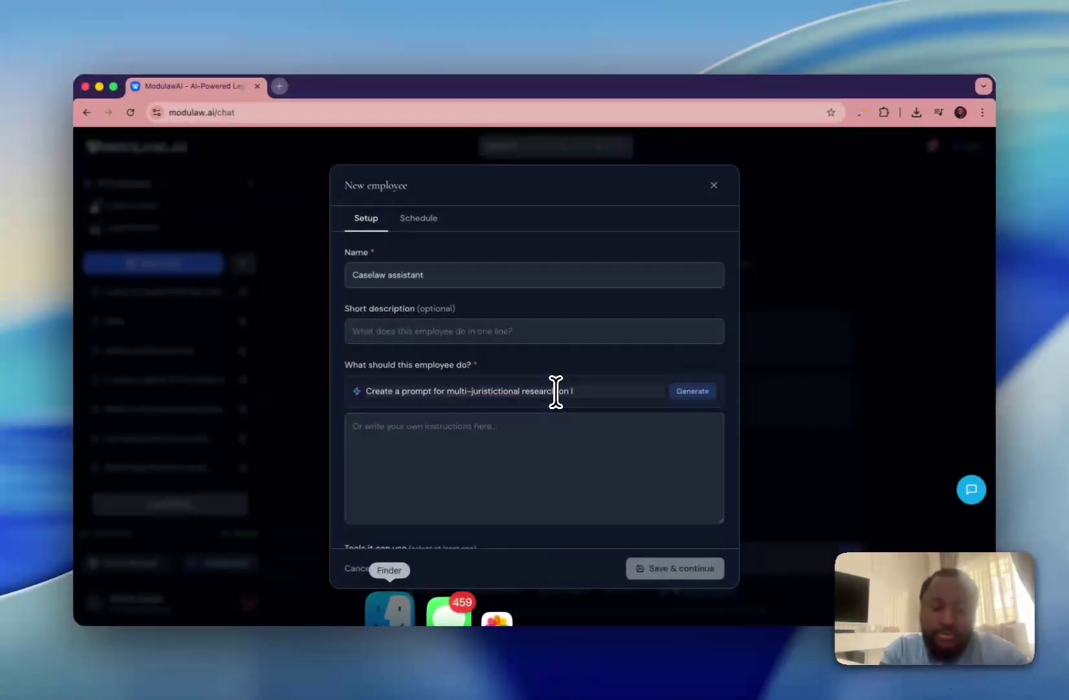
key("BackSpace")
type("missed")
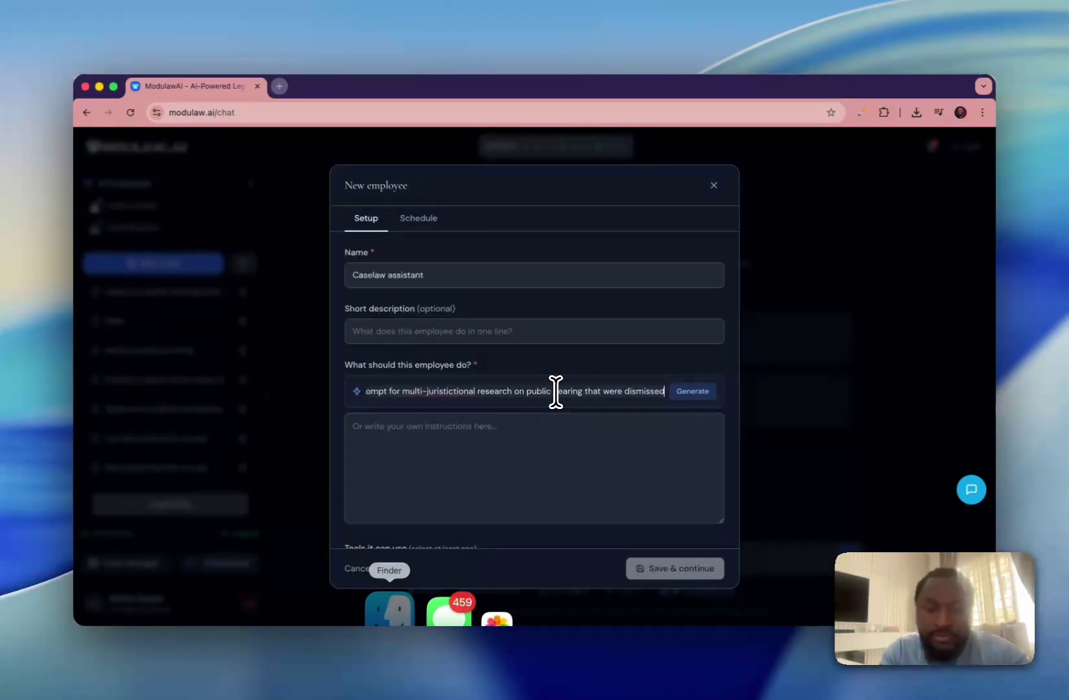
left_click(688, 393)
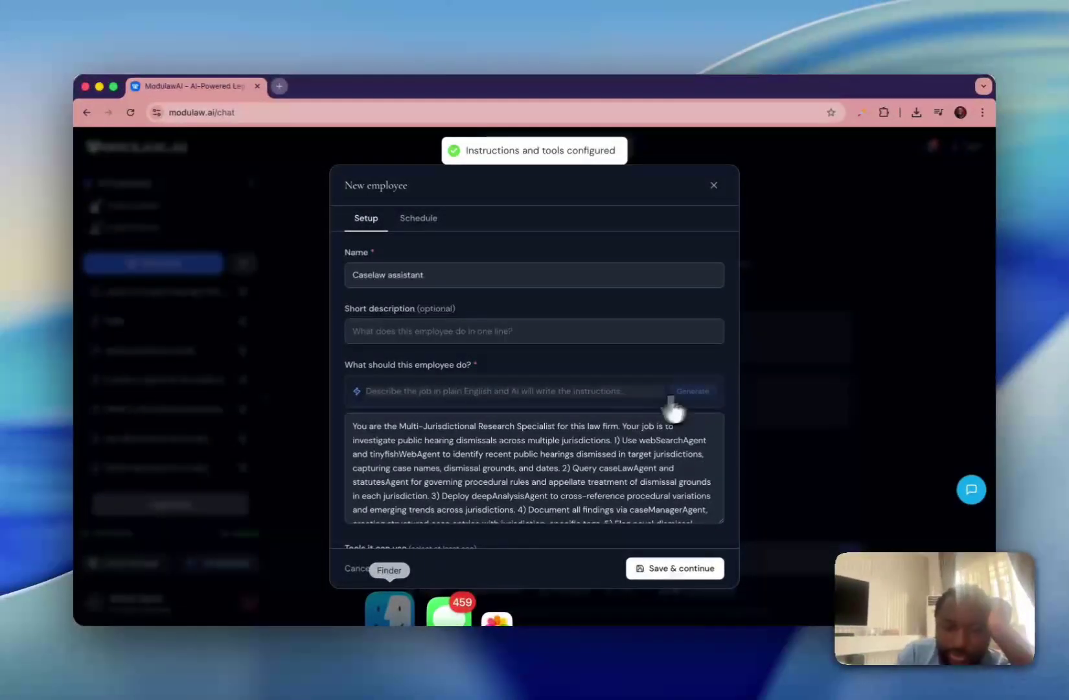
Step: Review the generated instructions, allow the employee to use the Send emails tool, and save the setup
scroll(545, 483, "down", 5)
scroll(545, 489, "up", 5)
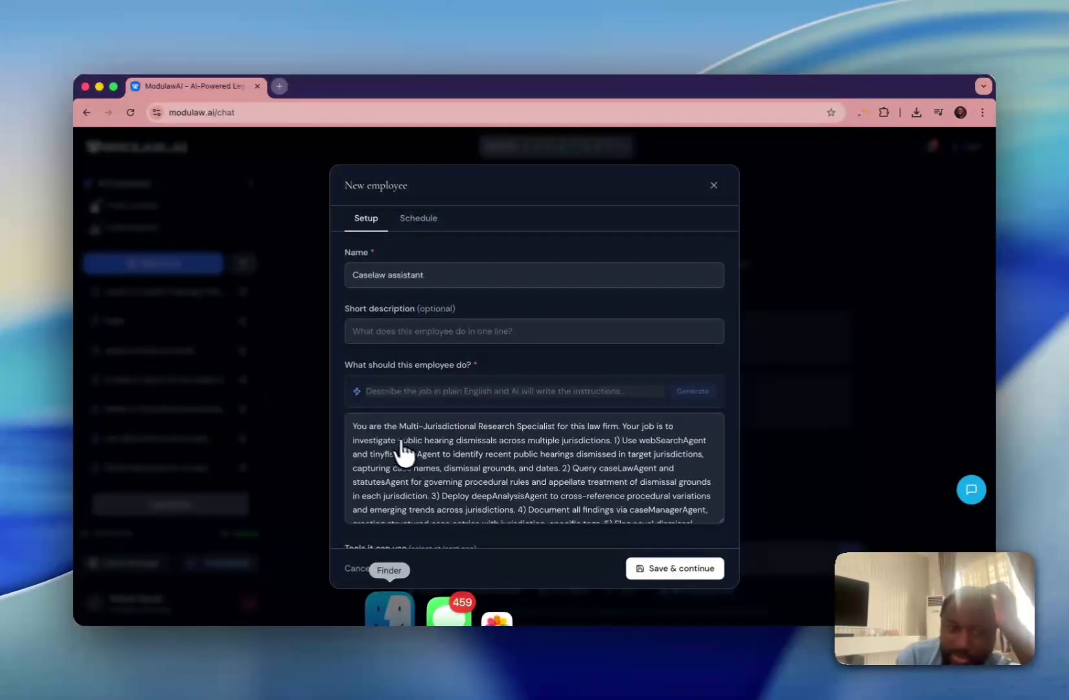
scroll(423, 433, "down", 1)
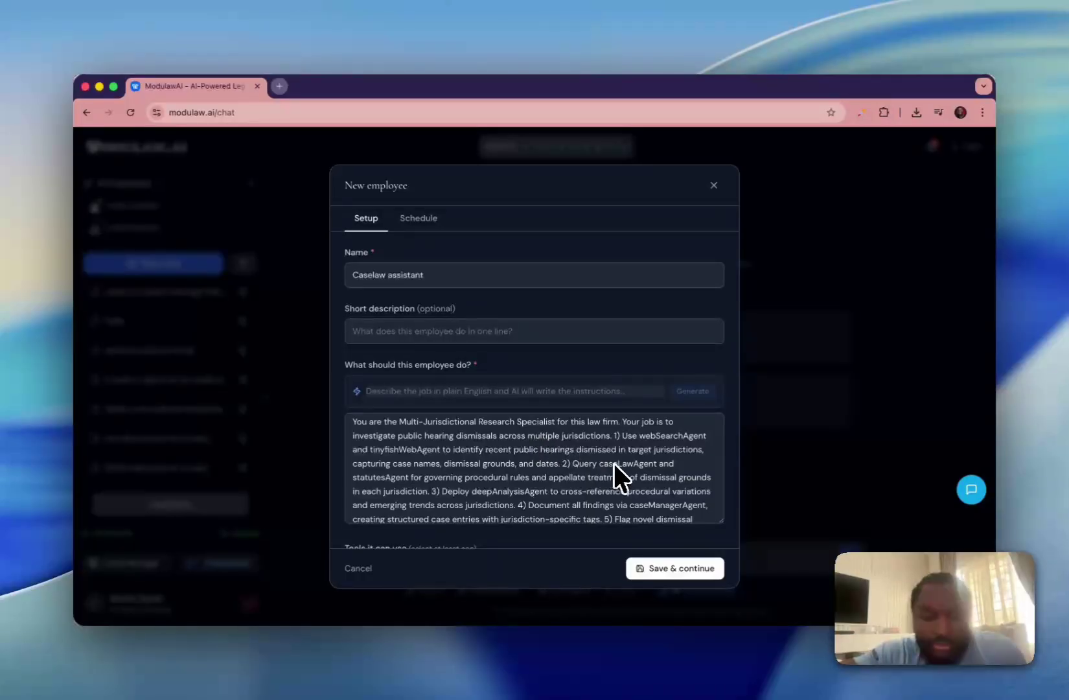
scroll(517, 450, "down", 3)
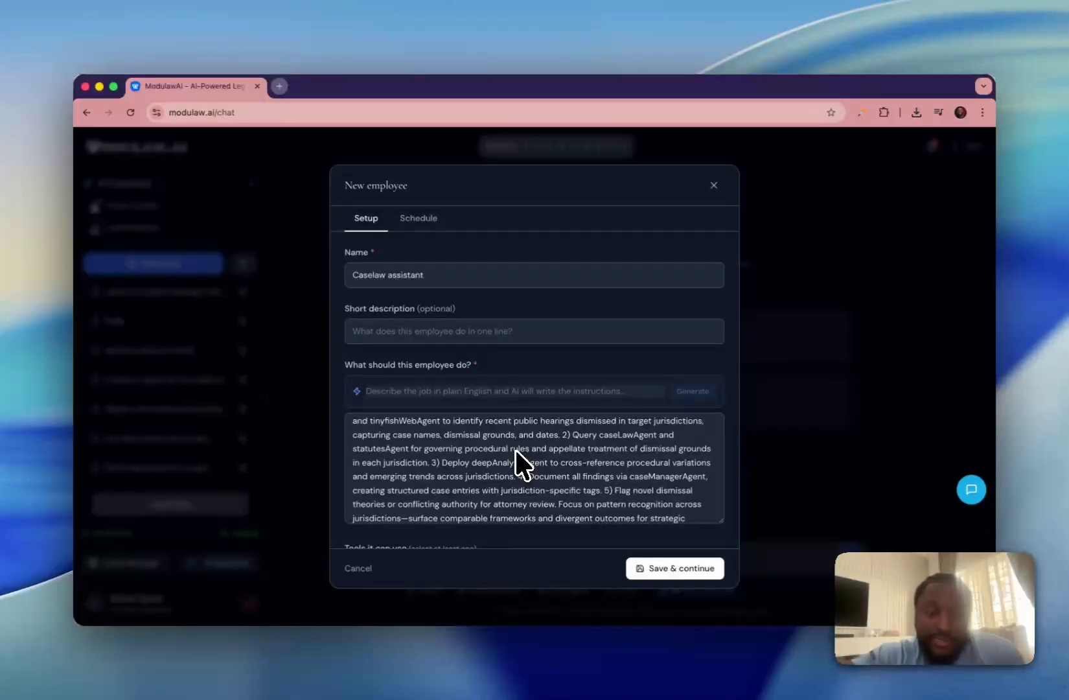
scroll(570, 460, "down", 3)
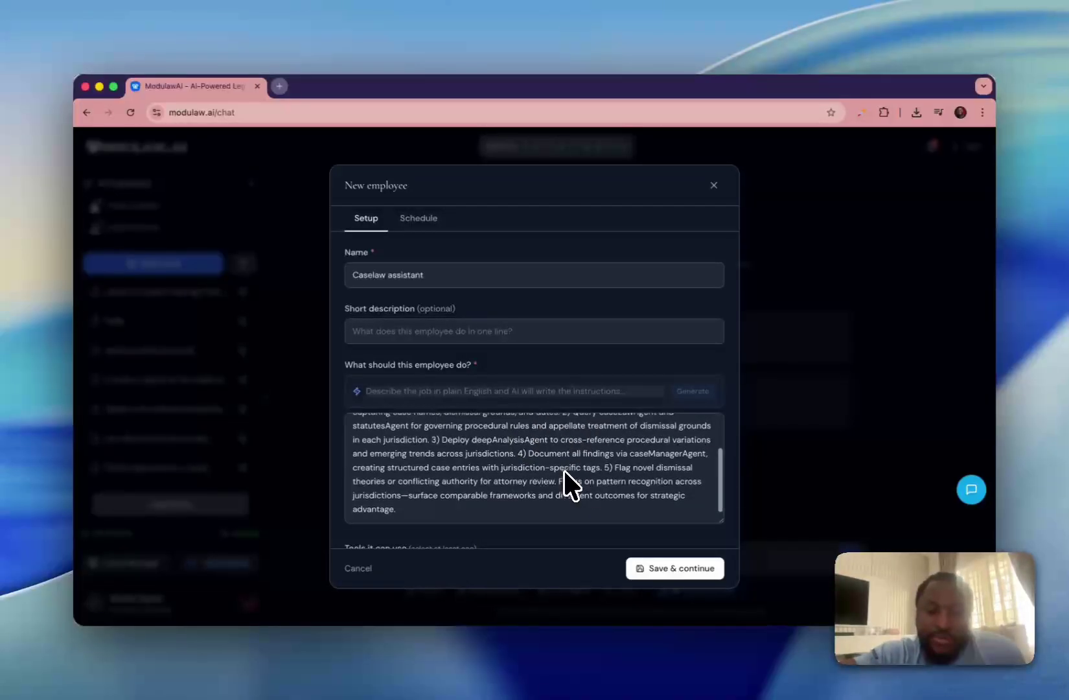
scroll(518, 469, "down", 6)
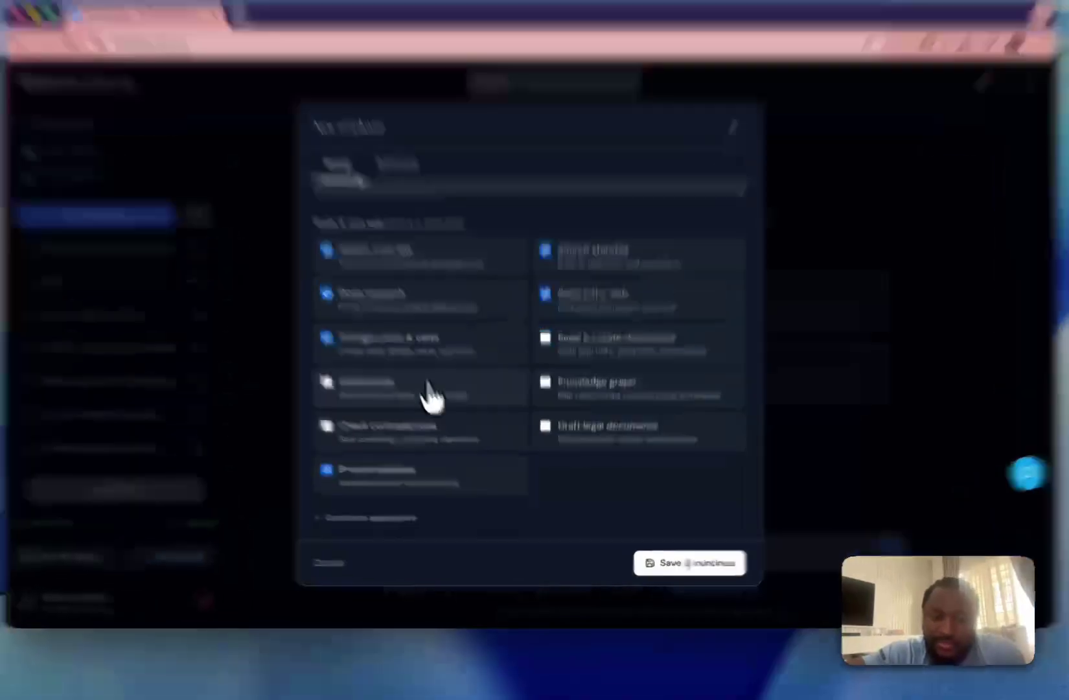
left_click(441, 409)
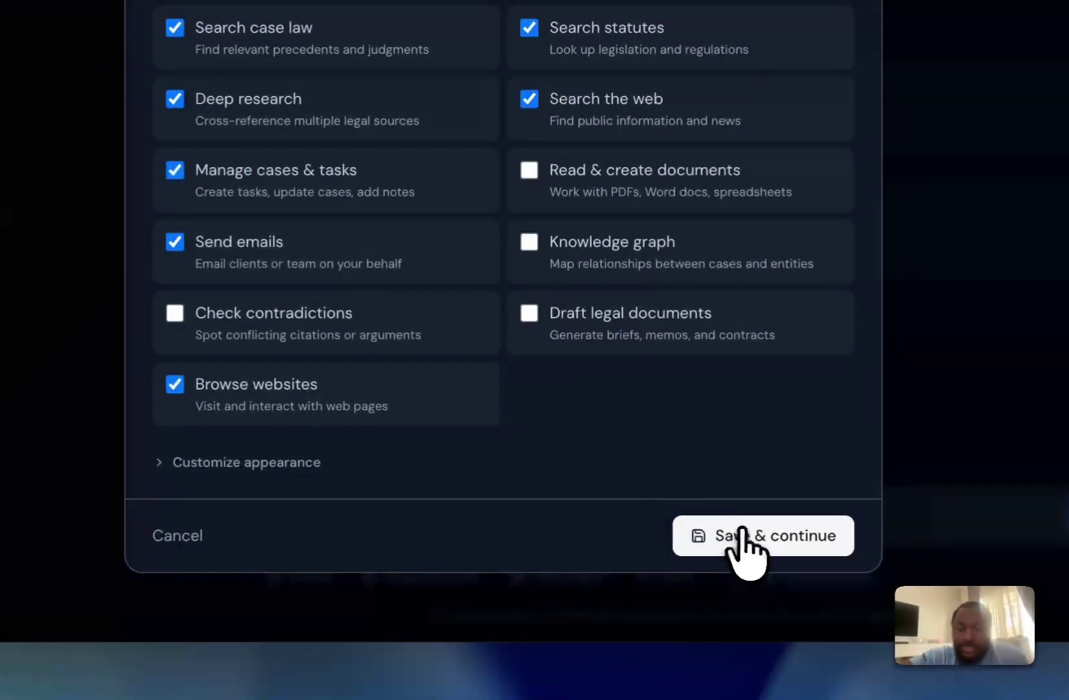
left_click(744, 533)
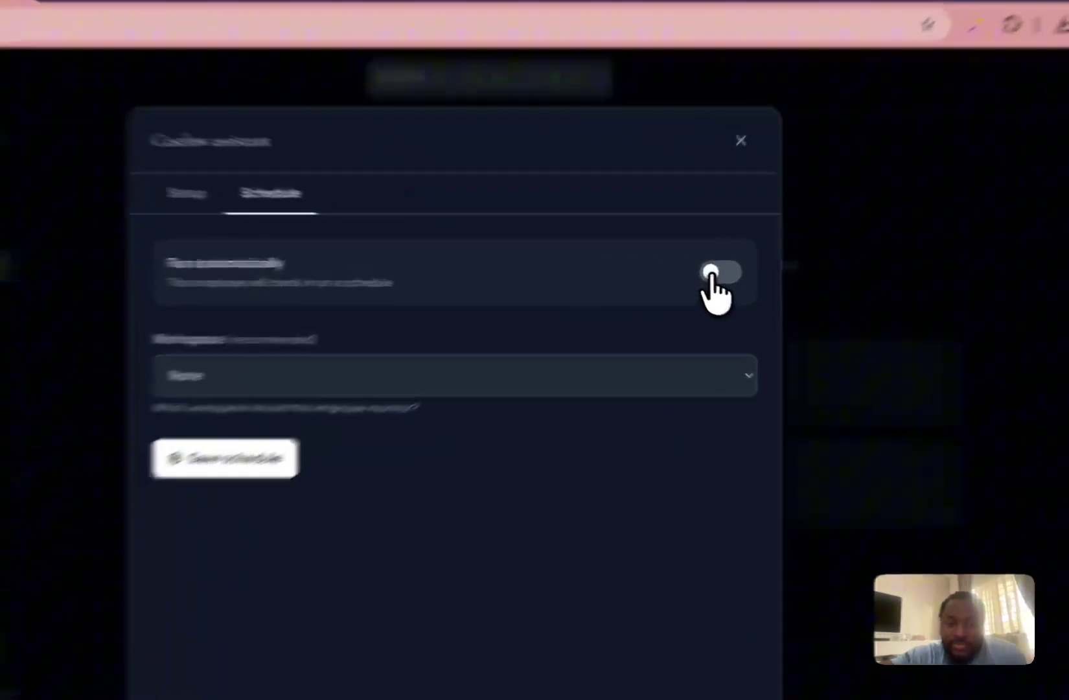
Step: Turn on automatic runs for the Caselaw assistant and set the frequency to every 15 minutes
left_click(697, 269)
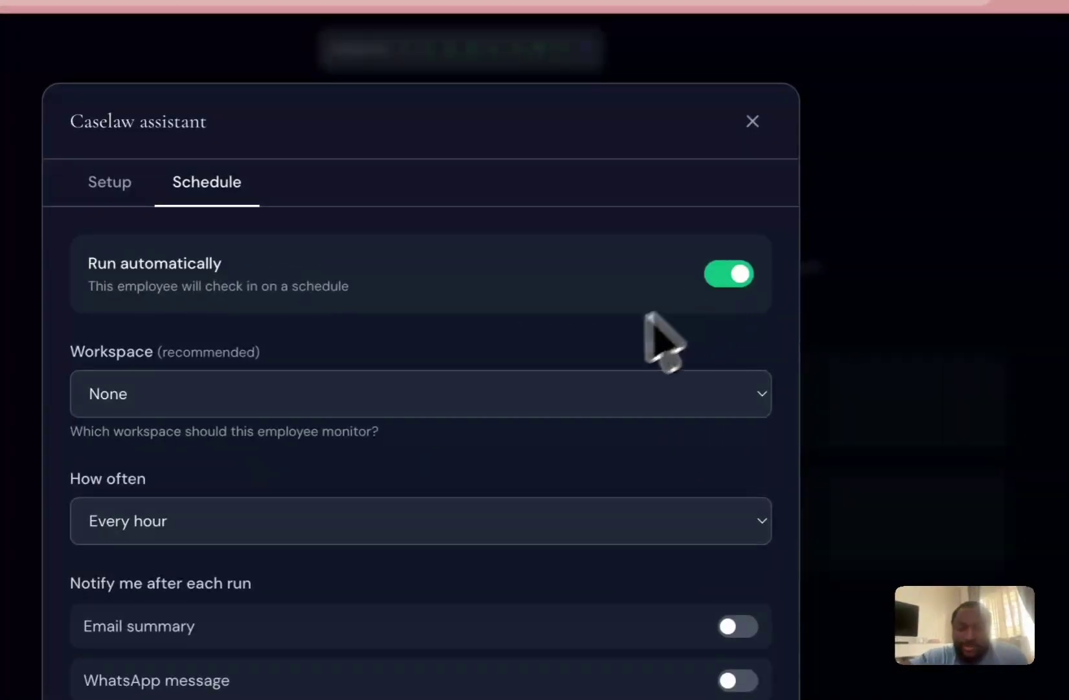
left_click(425, 398)
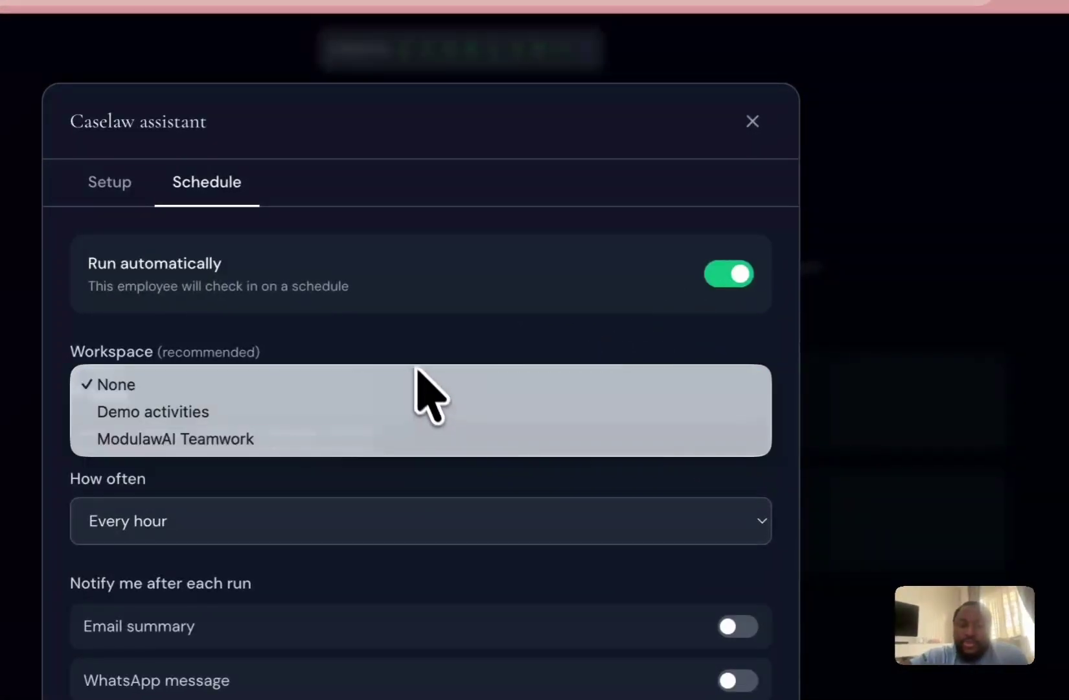
left_click(420, 338)
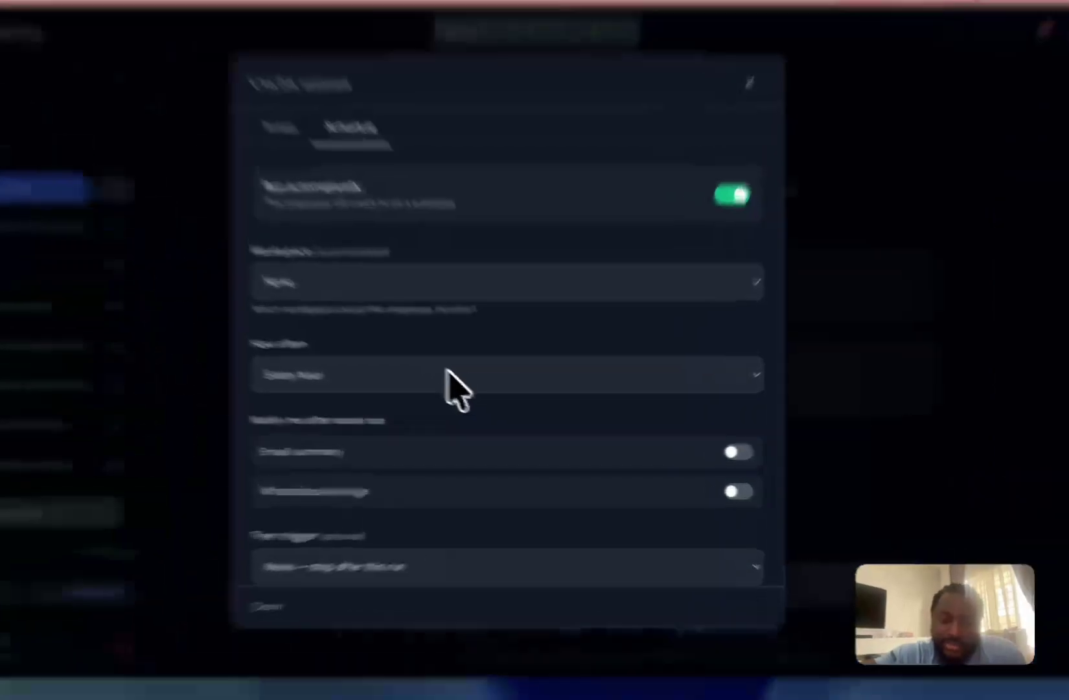
left_click(515, 399)
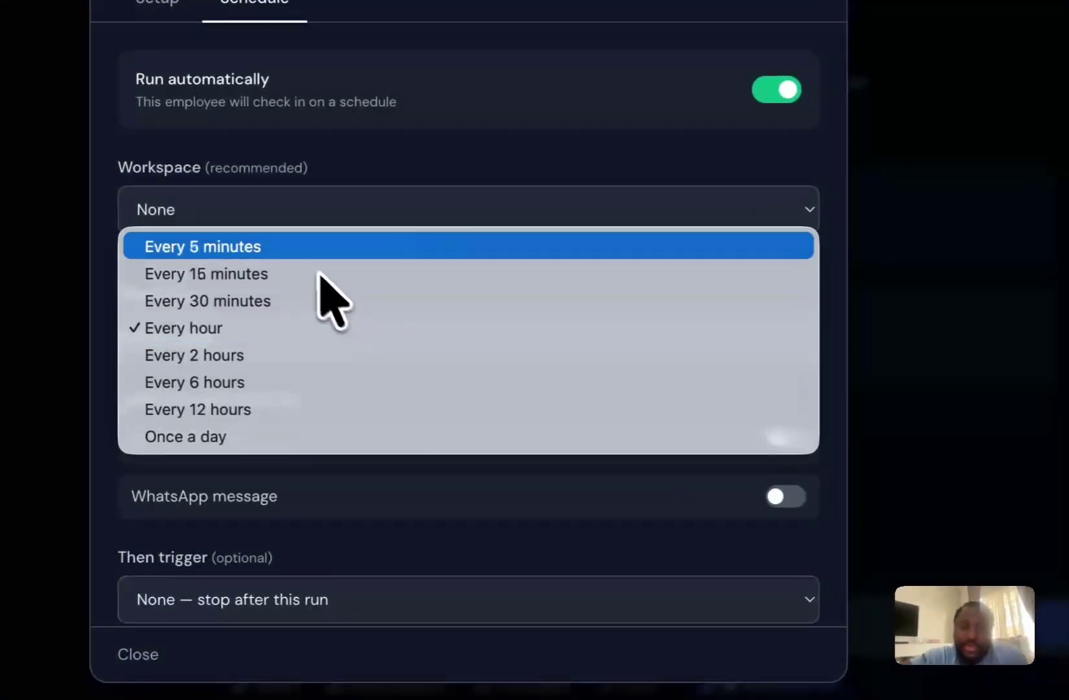
left_click(312, 274)
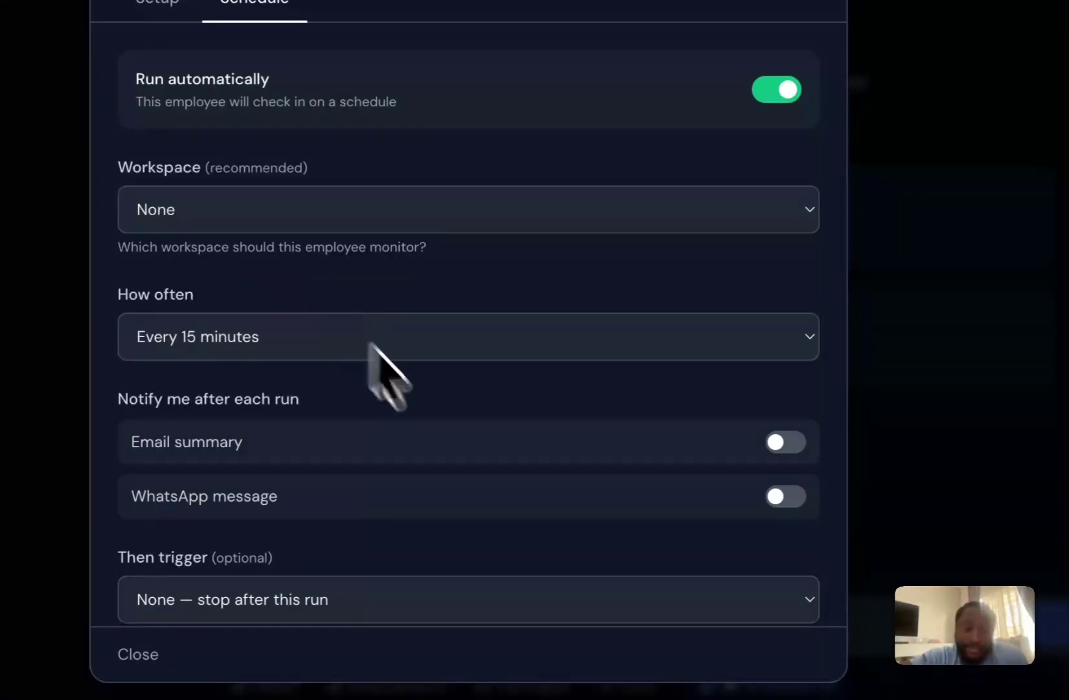
Step: Turn on the email summary after each run, leave the follow-up trigger at None, save the schedule, and return to the AI team
scroll(475, 465, "down", 3)
left_click(723, 305)
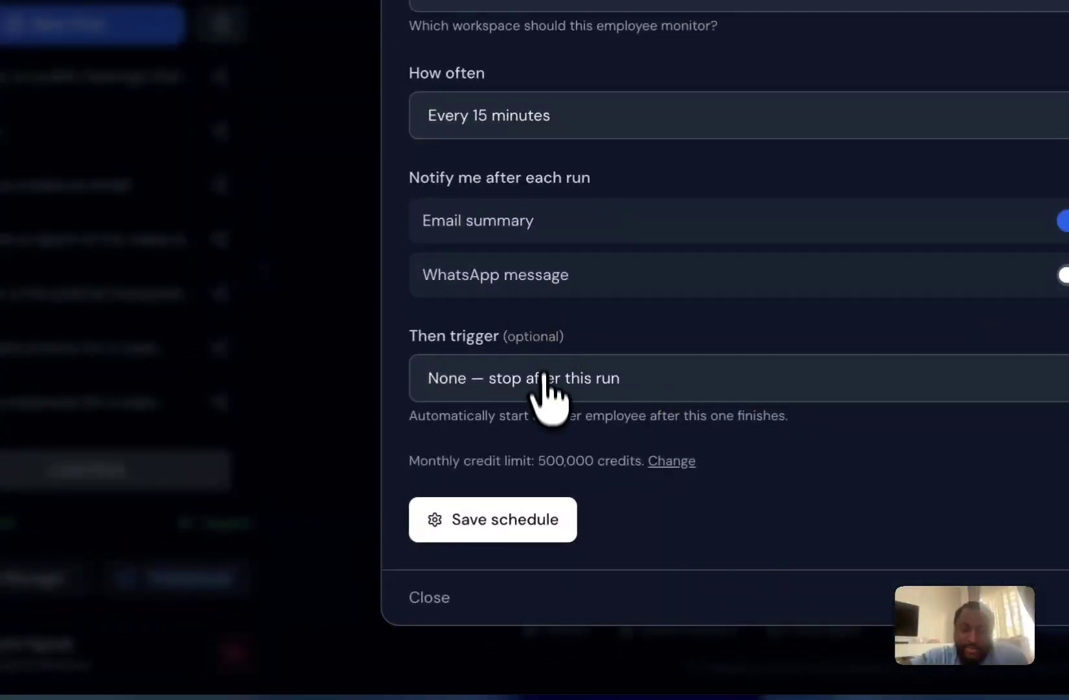
left_click(543, 377)
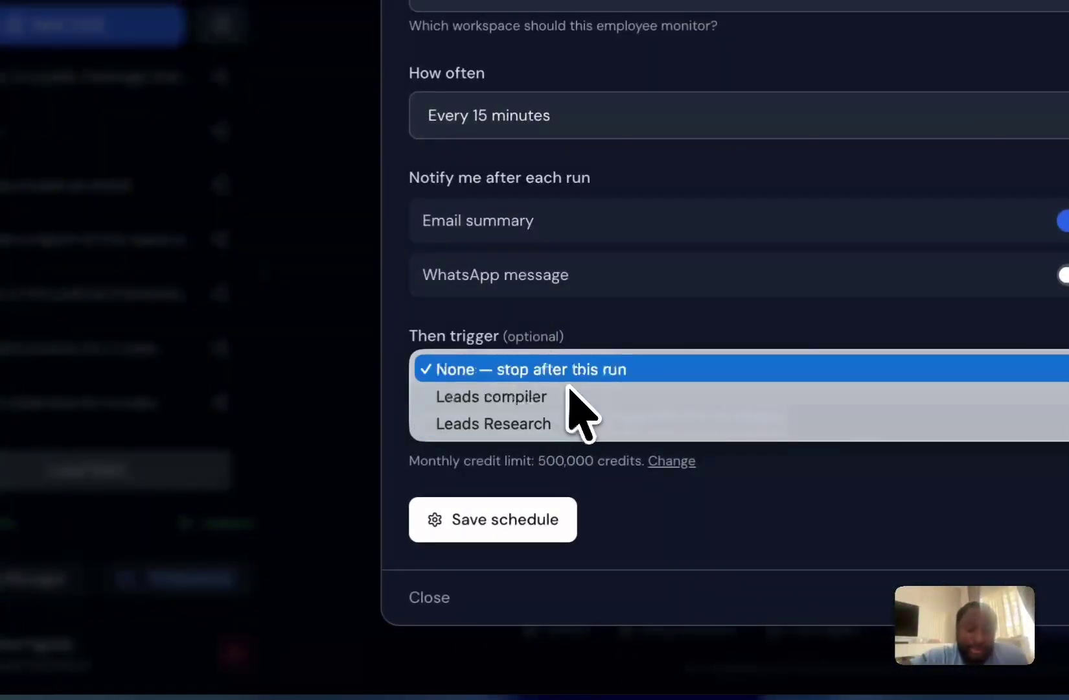
left_click(544, 311)
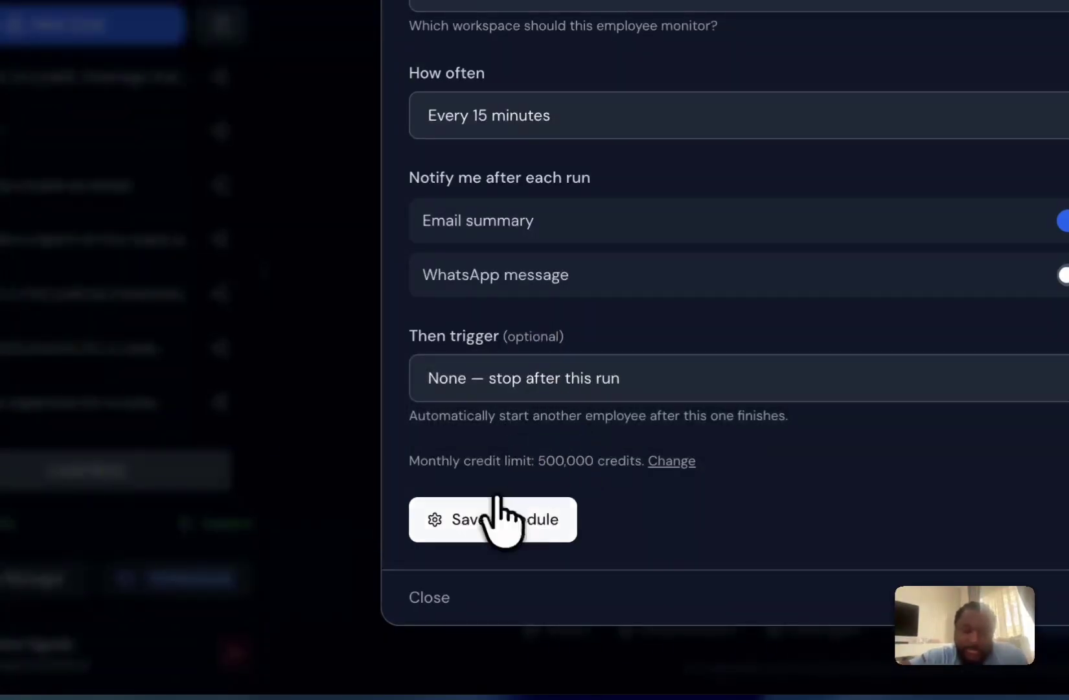
left_click(514, 526)
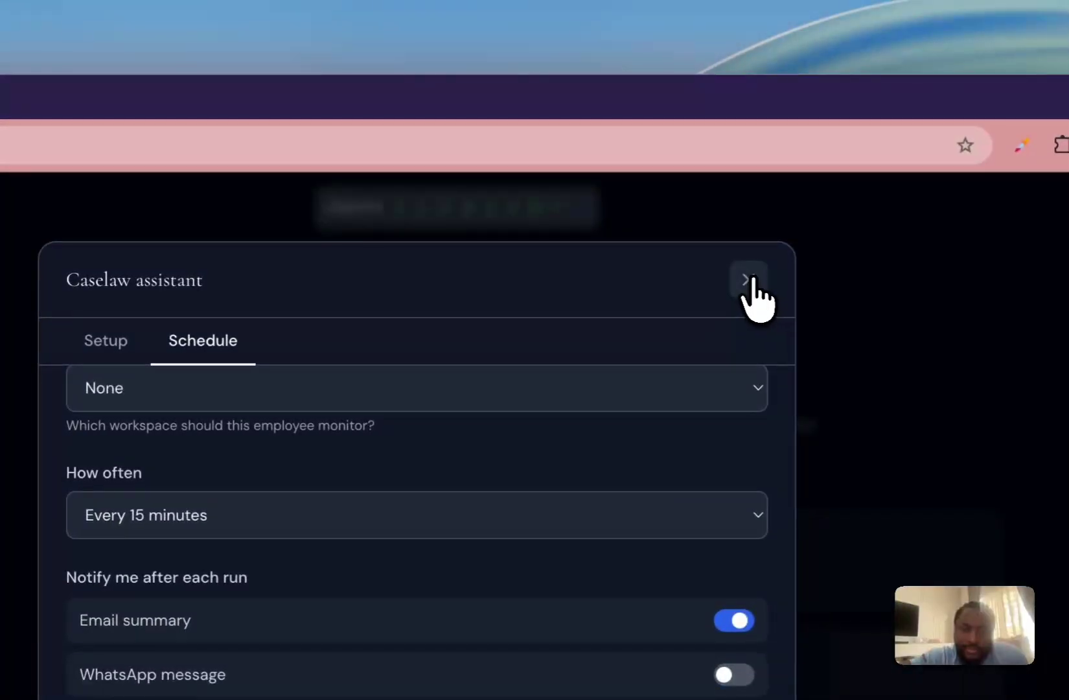
left_click(768, 155)
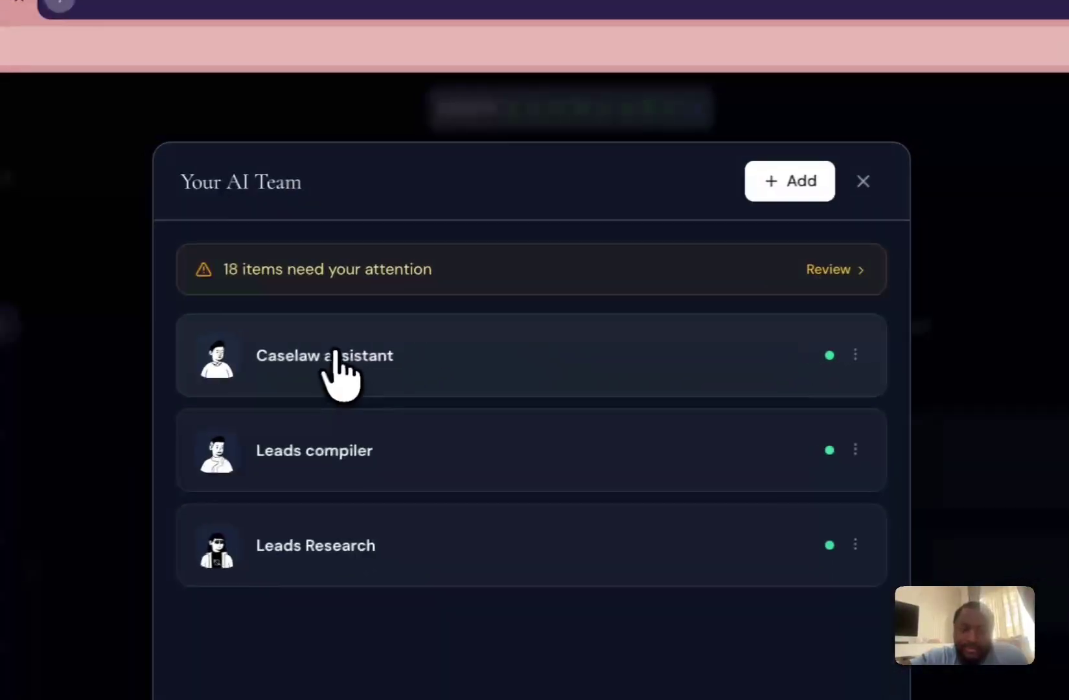
Step: Open the Caselaw assistant's activity and start a run immediately
left_click(224, 386)
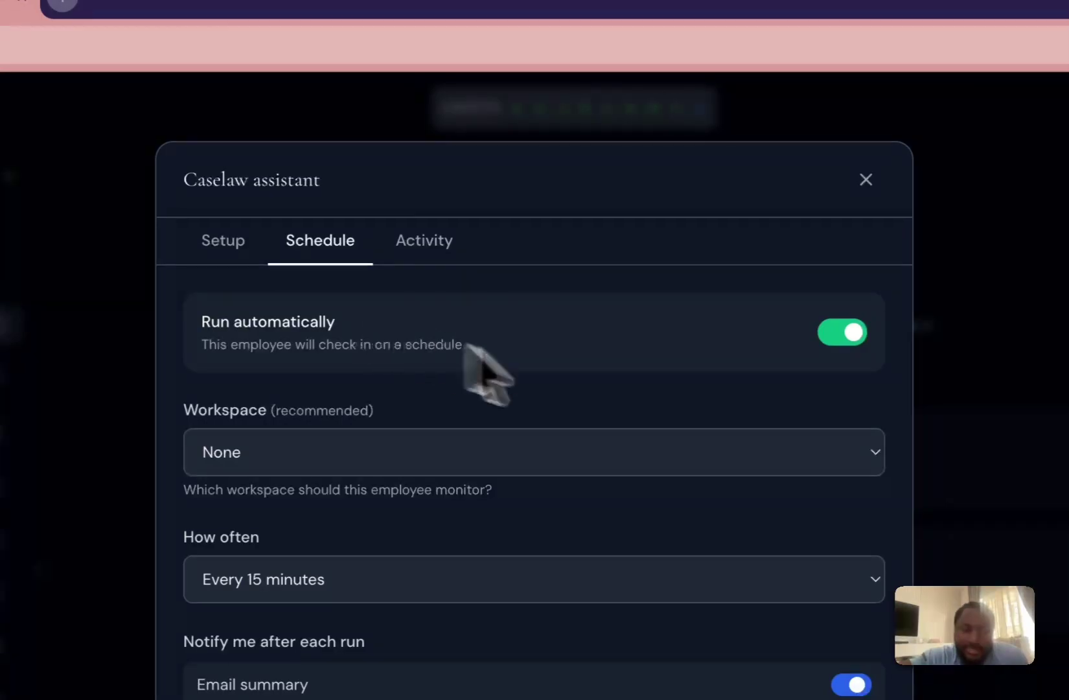
left_click(427, 250)
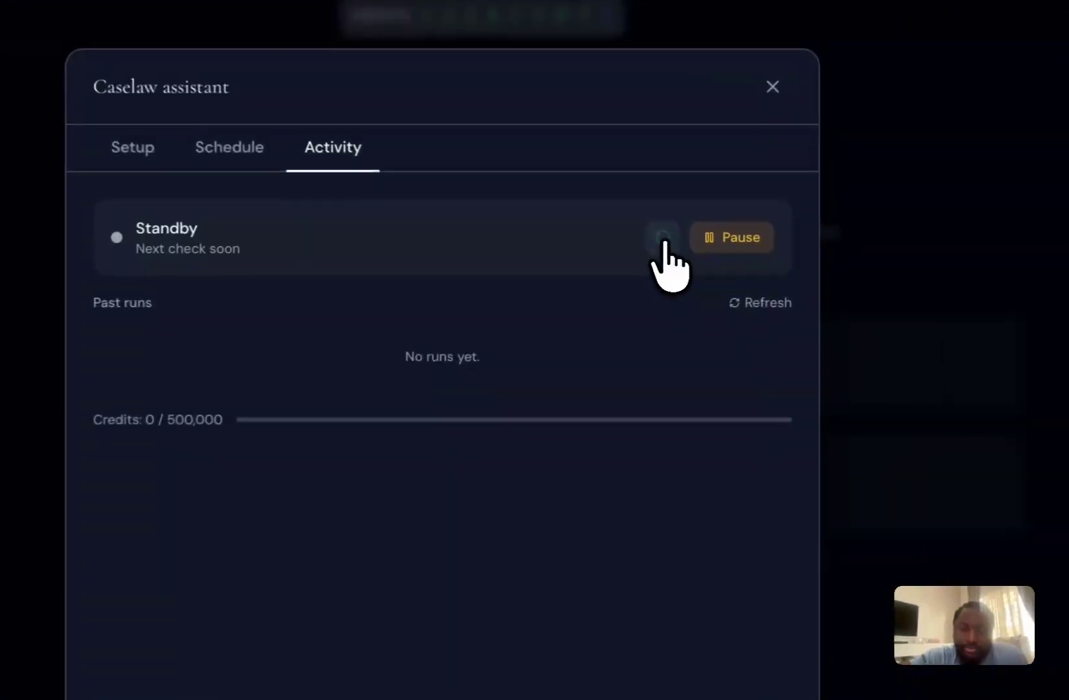
left_click(654, 268)
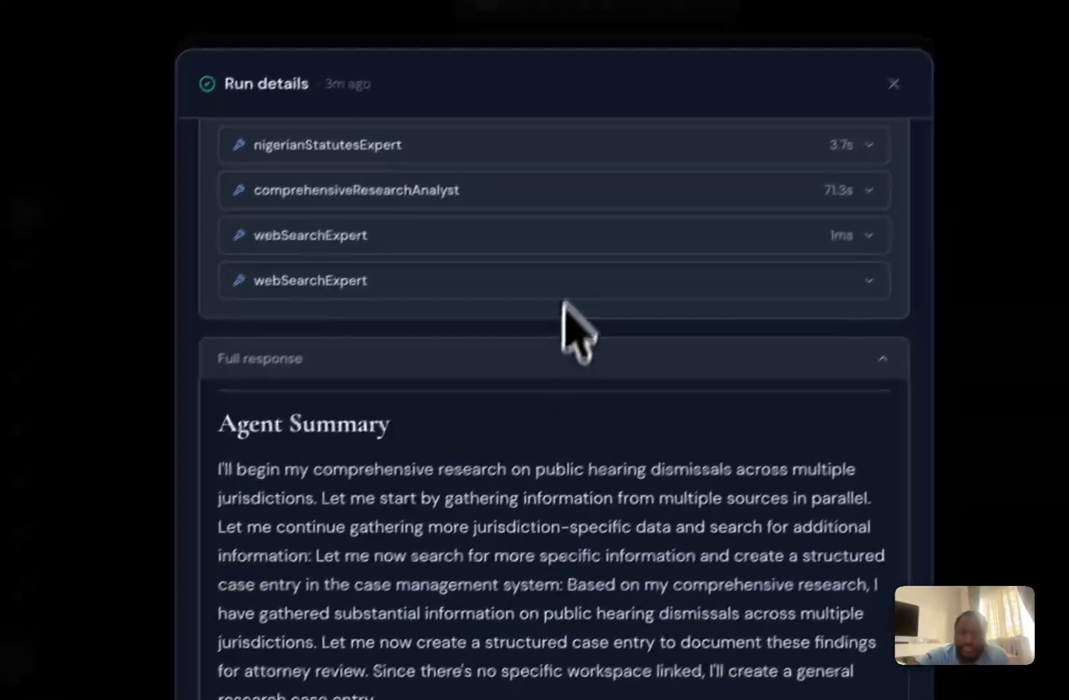
Step: Review the completed run's summary, the item needing review, and the list of research steps
scroll(829, 40, "up", 1)
scroll(550, 287, "up", 15)
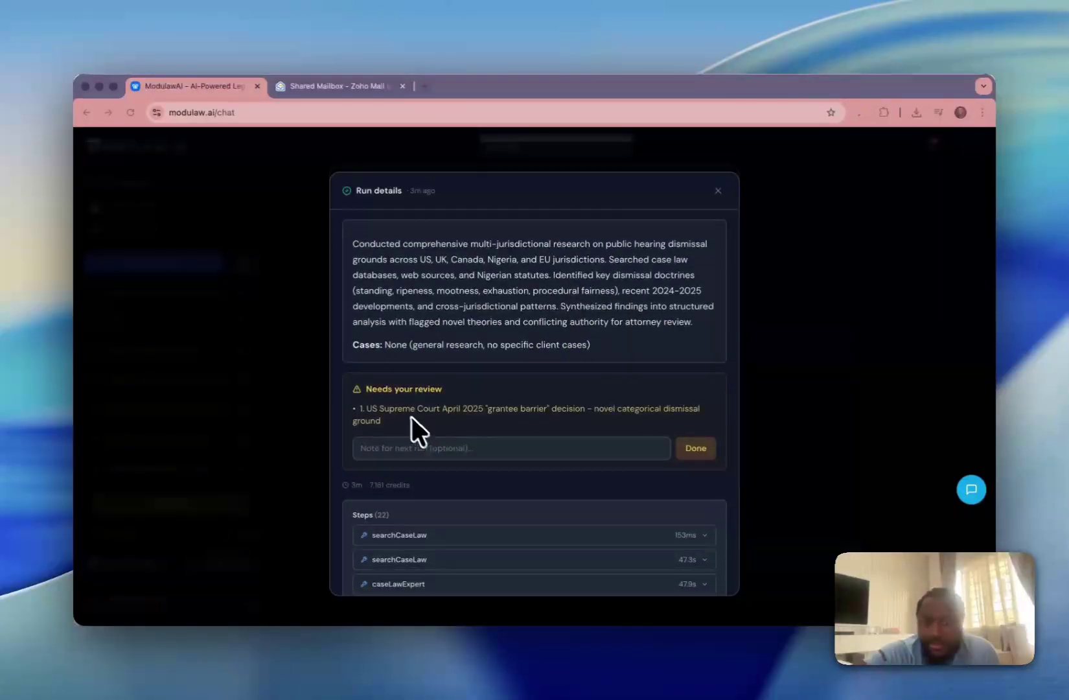
scroll(505, 372, "down", 1)
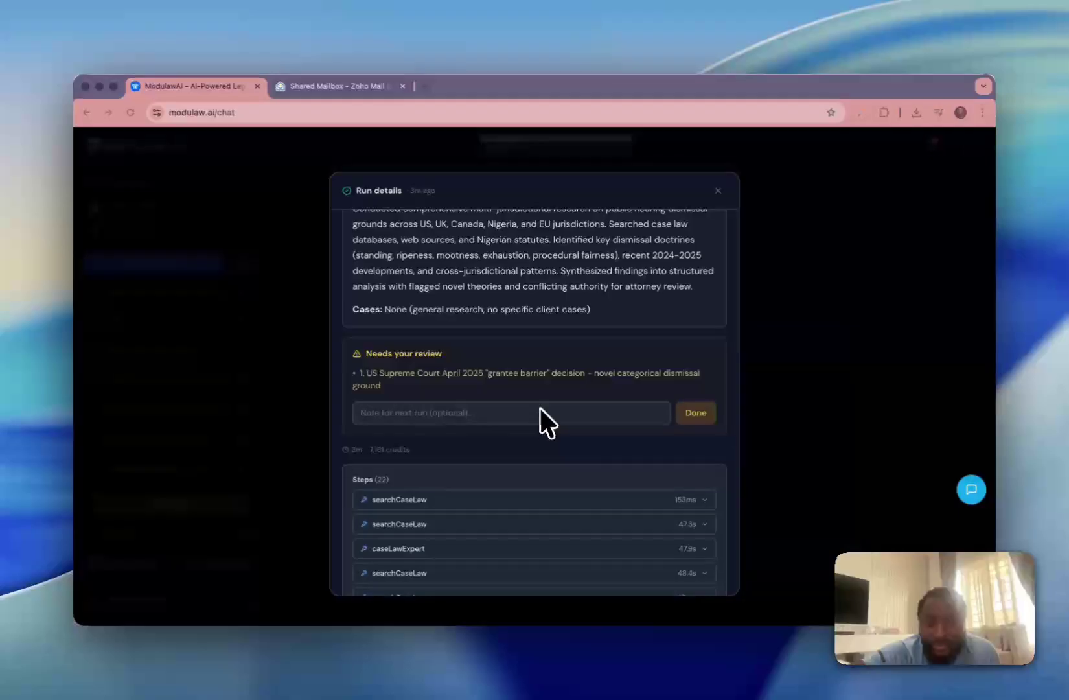
scroll(541, 408, "down", 15)
scroll(512, 399, "down", 10)
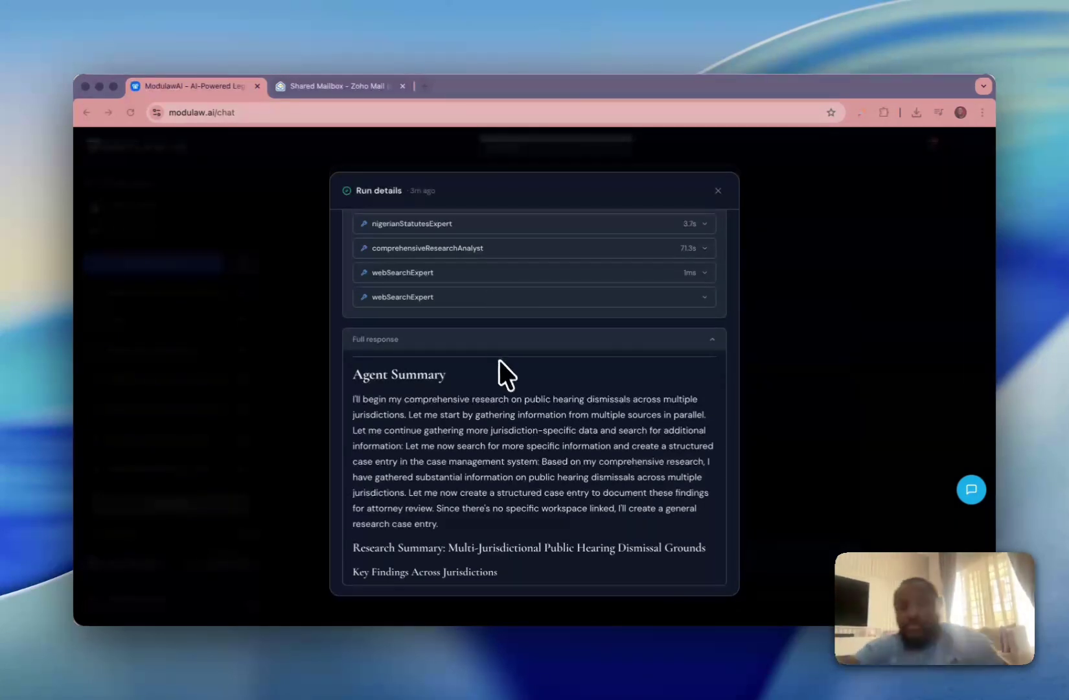
Step: Read the run's full response, examining the dismissal grounds, key cases and notable trends for each jurisdiction
scroll(488, 383, "down", 1)
scroll(486, 381, "down", 1)
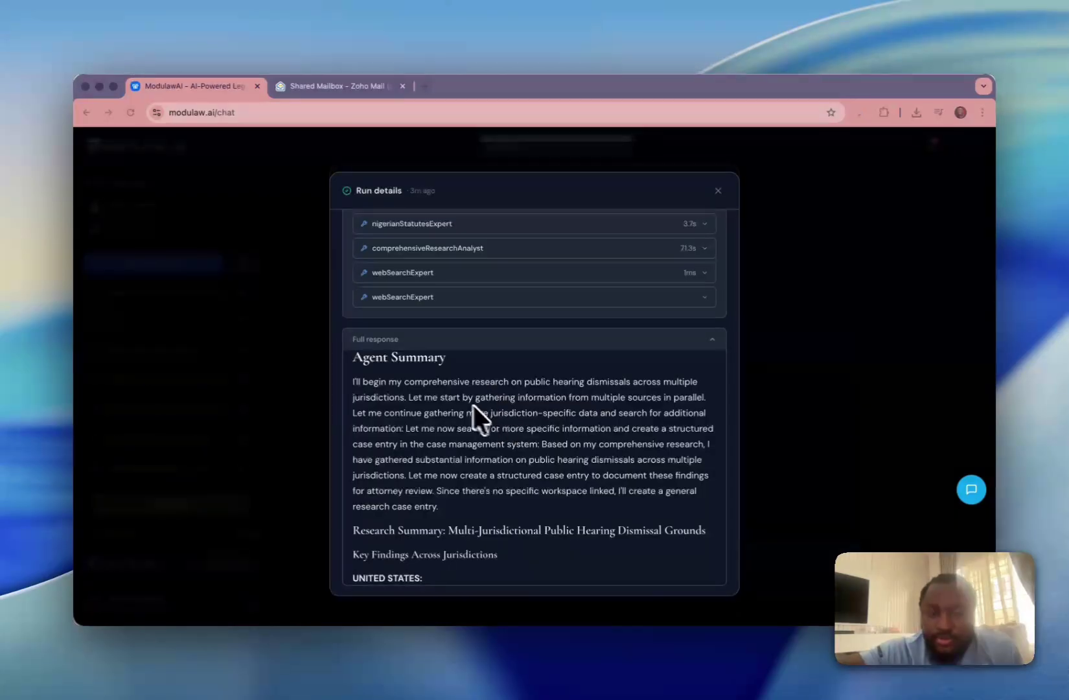
scroll(462, 400, "down", 5)
scroll(461, 400, "up", 1)
scroll(461, 400, "down", 6)
scroll(461, 399, "down", 1)
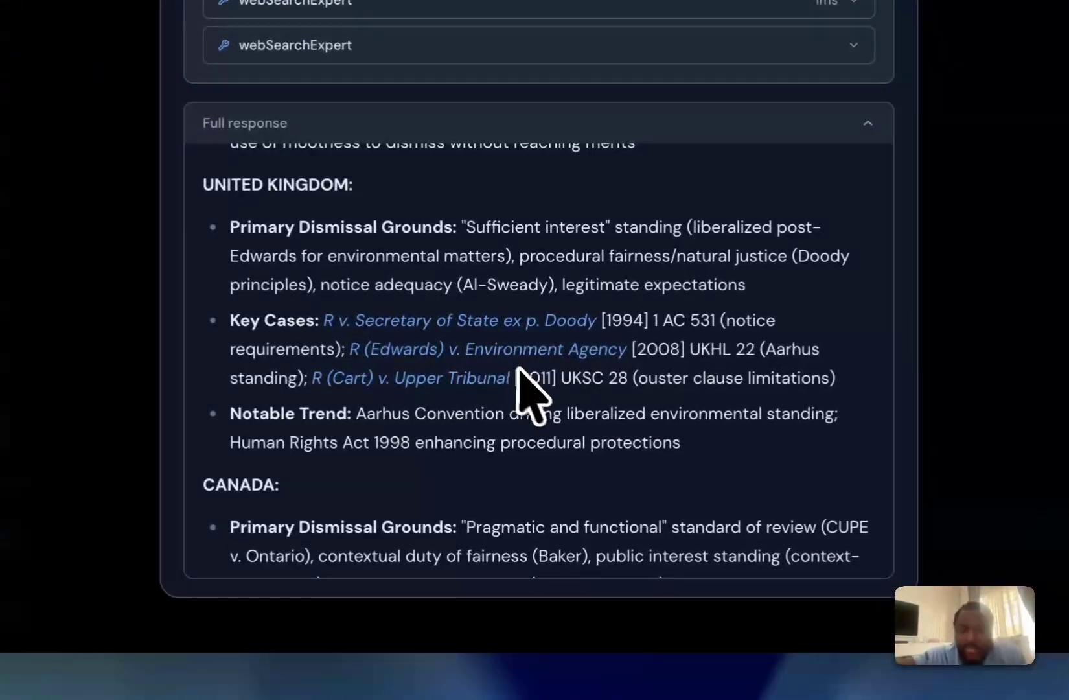
scroll(622, 418, "down", 9)
scroll(625, 418, "up", 6)
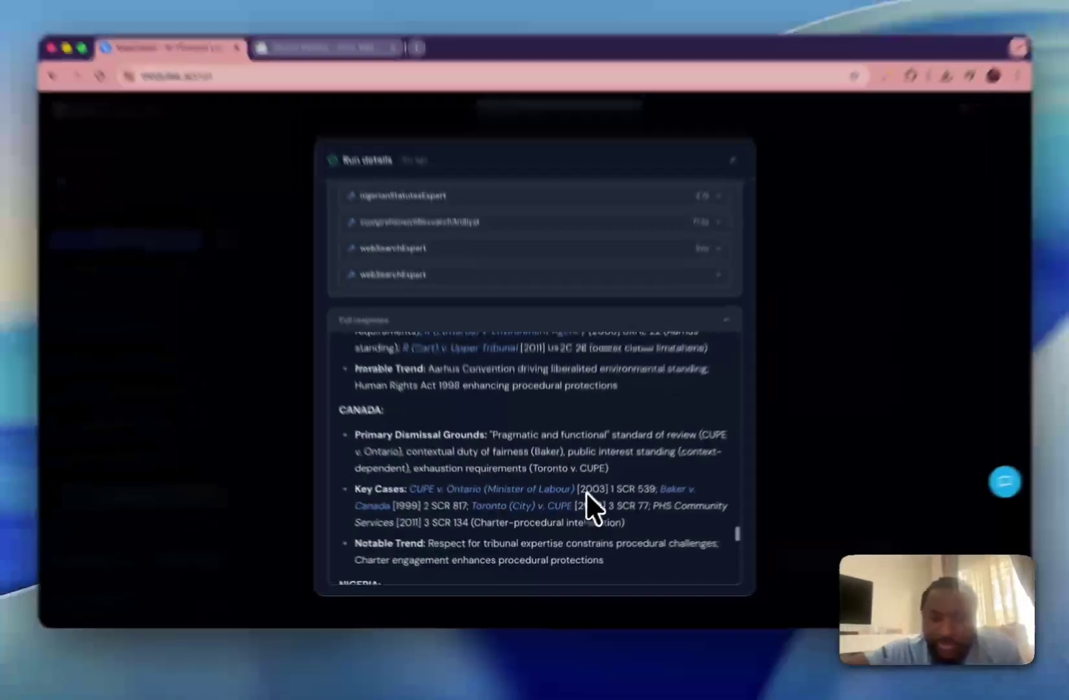
scroll(586, 491, "up", 5)
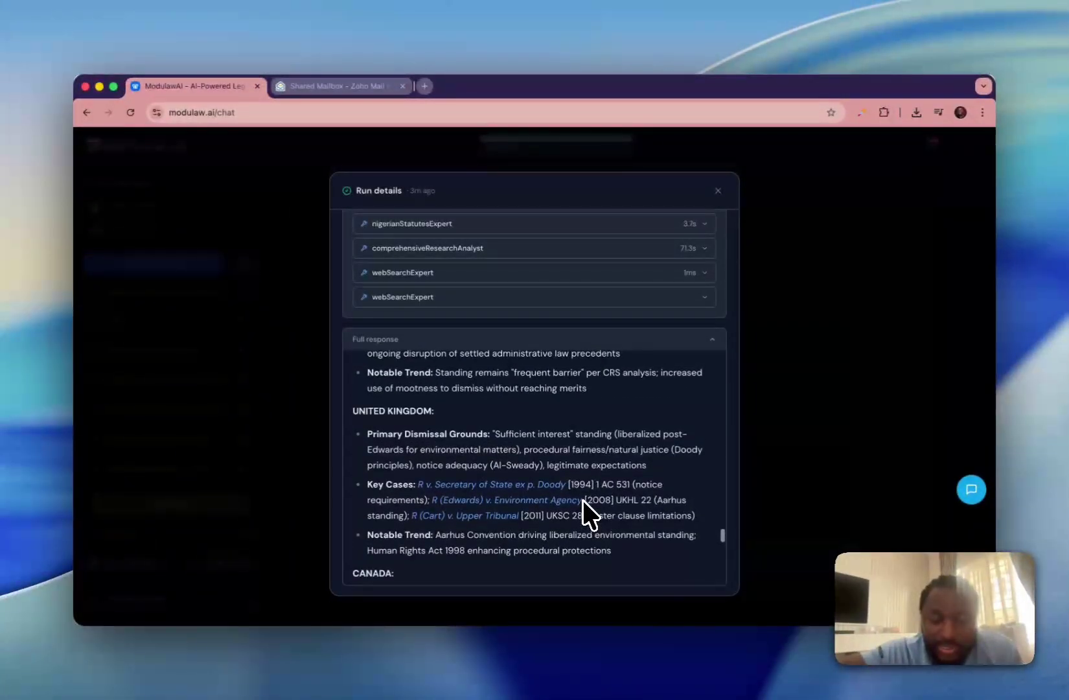
scroll(582, 500, "down", 6)
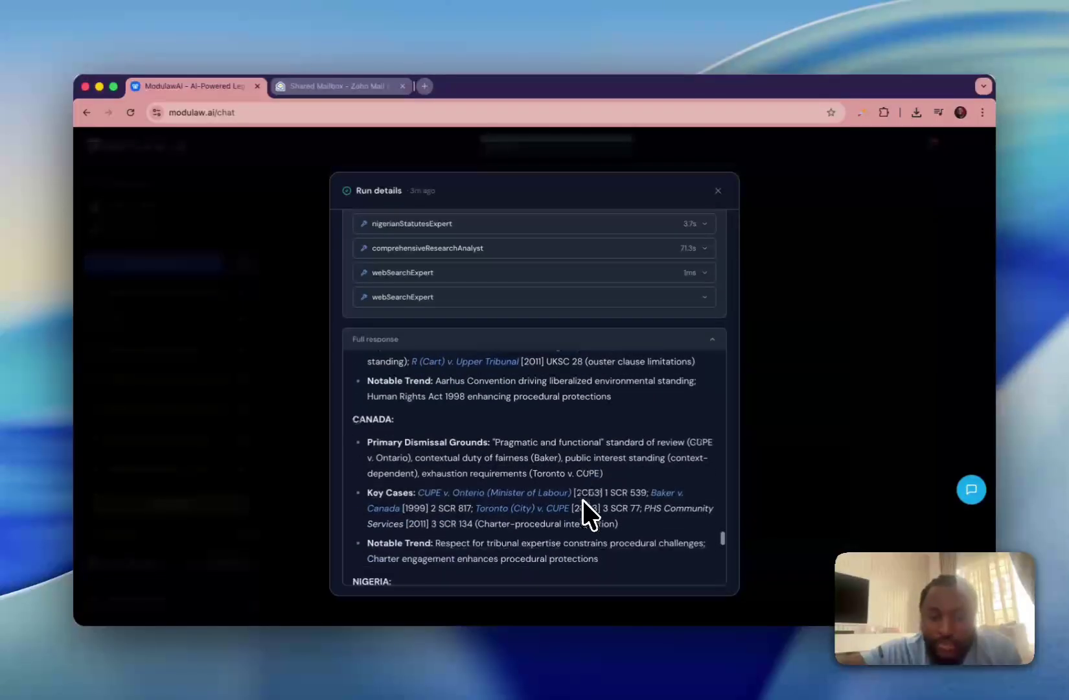
scroll(582, 499, "down", 3)
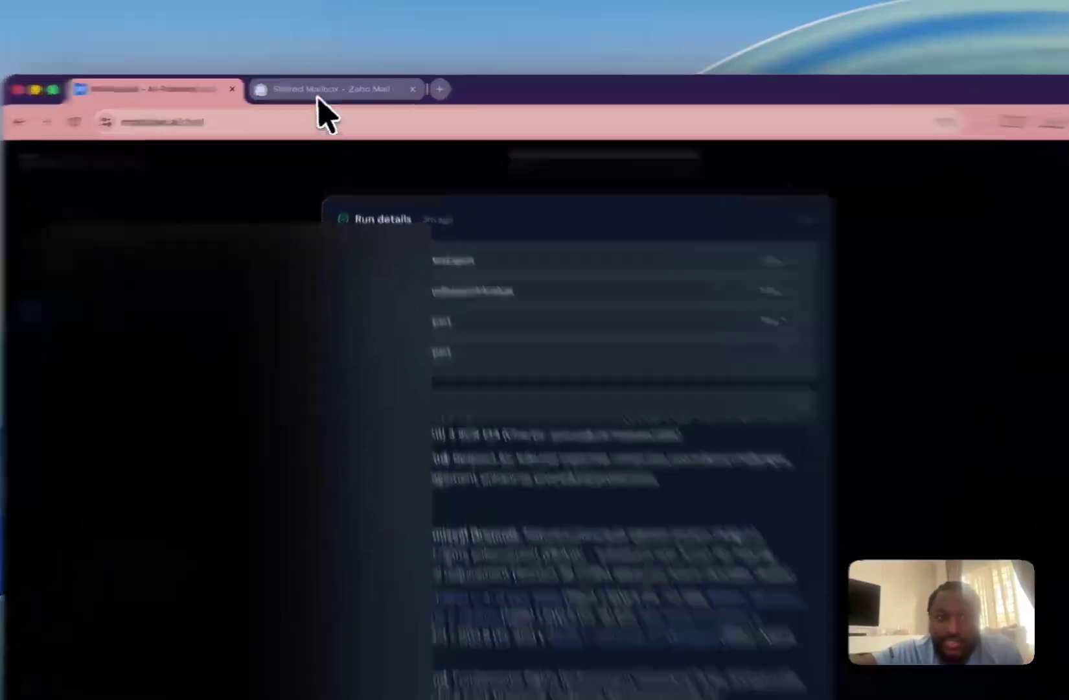
Step: Switch to the Zoho Mail shared mailbox and read the Caselaw assistant's Run Summary email, including the items flagged for review
left_click(321, 89)
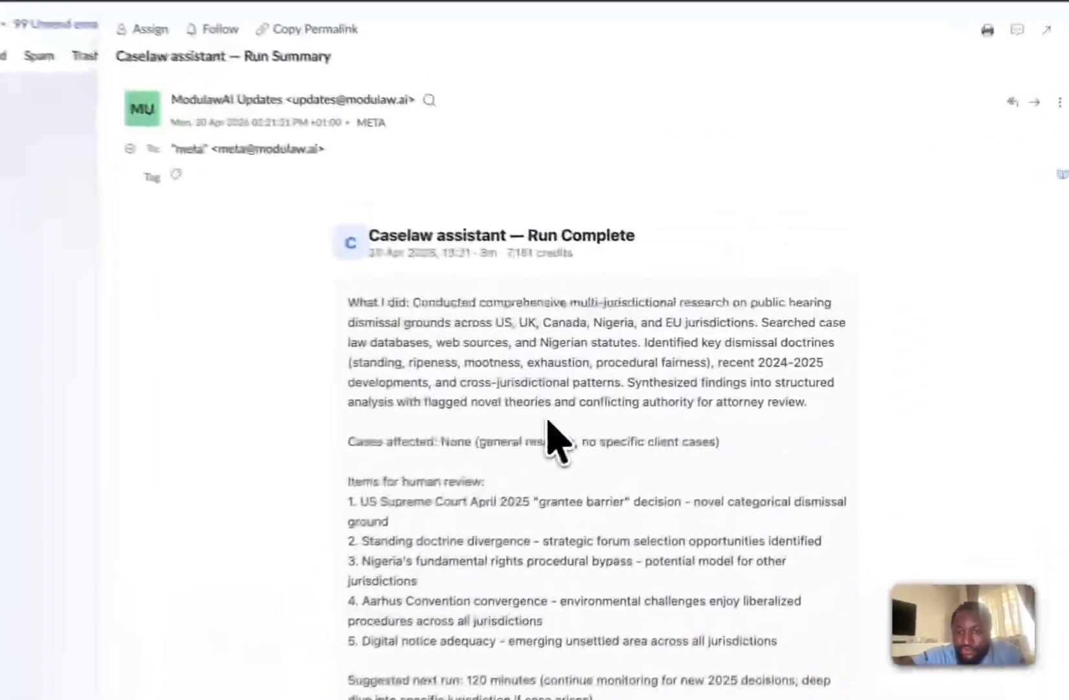
left_click_drag(348, 302, 895, 561)
left_click(457, 427)
scroll(480, 447, "down", 3)
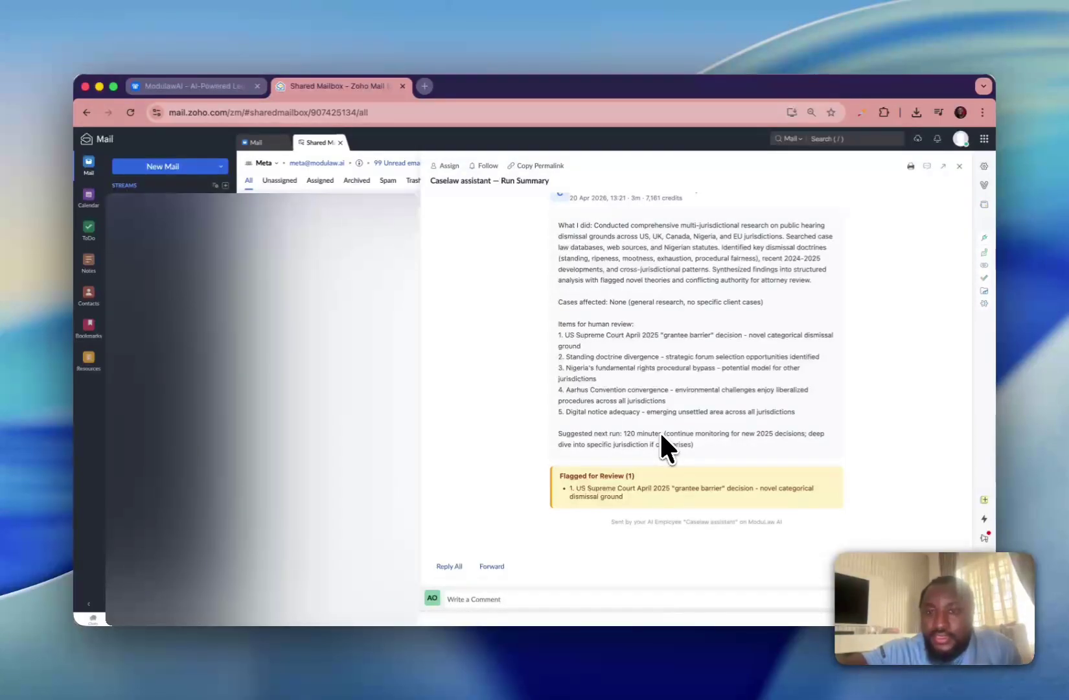
scroll(732, 330, "up", 3)
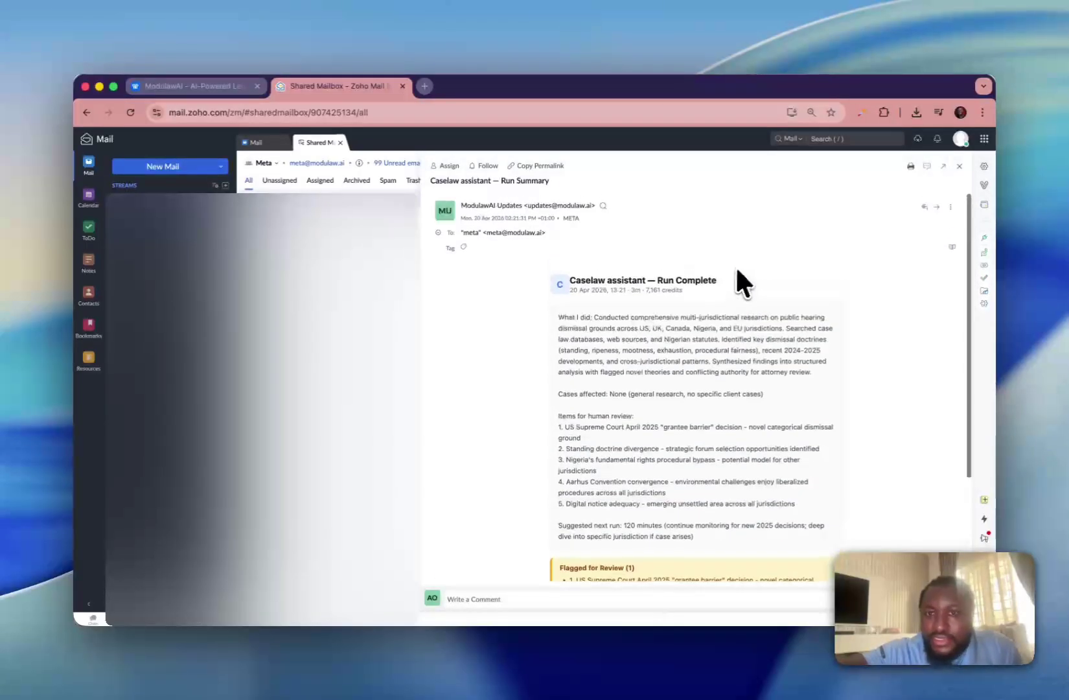